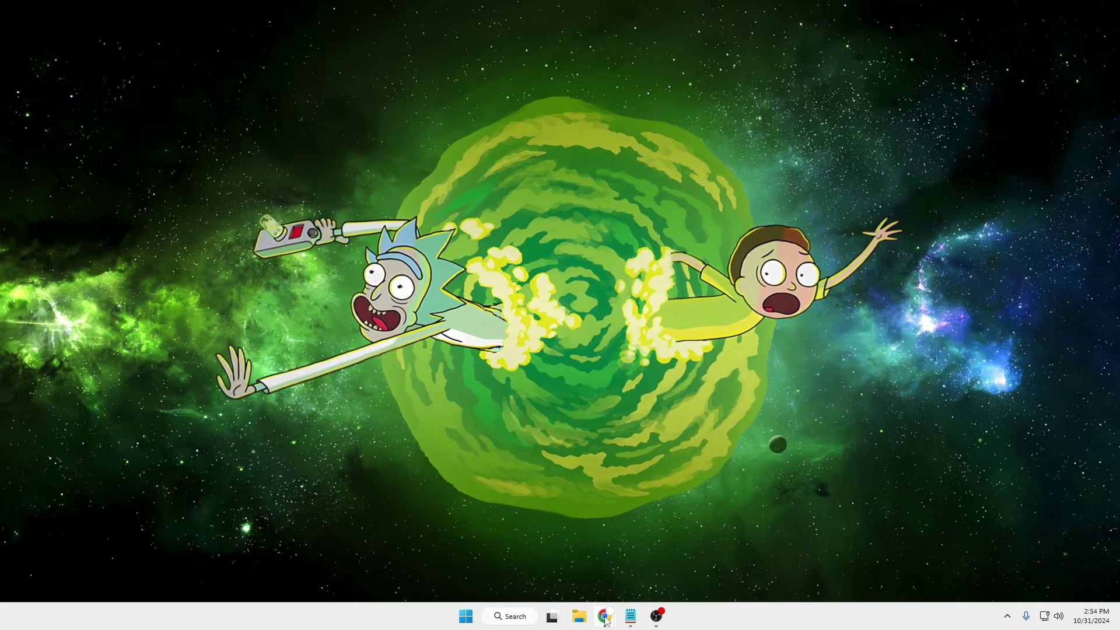
- Examine the Daily Facts Worth YouTube channel and its featured short videos
mouse_move(605, 622)
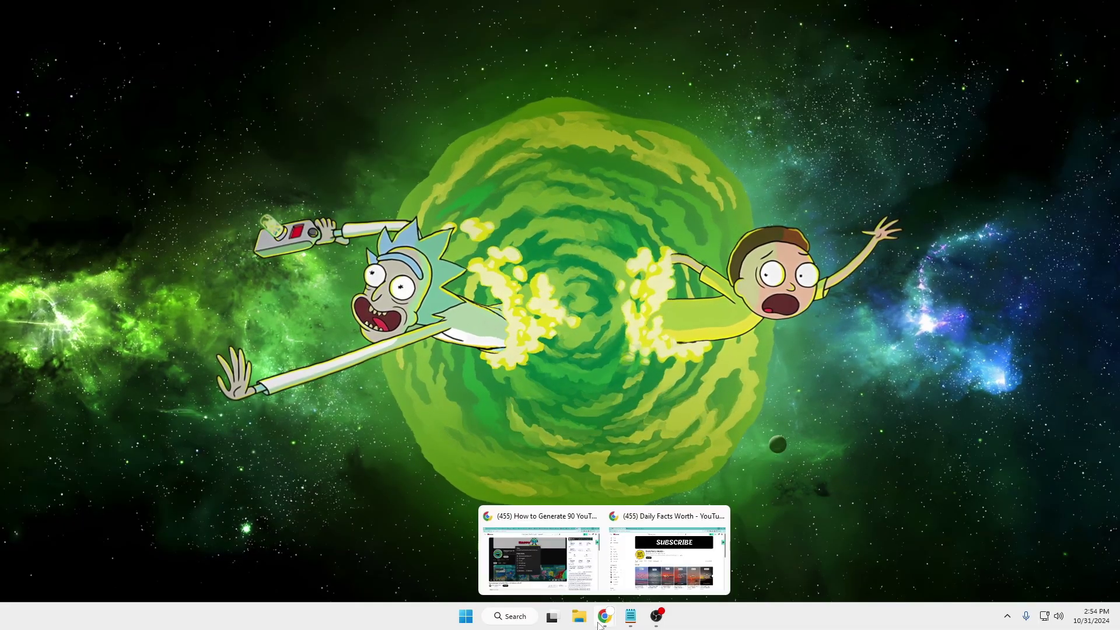
left_click(666, 551)
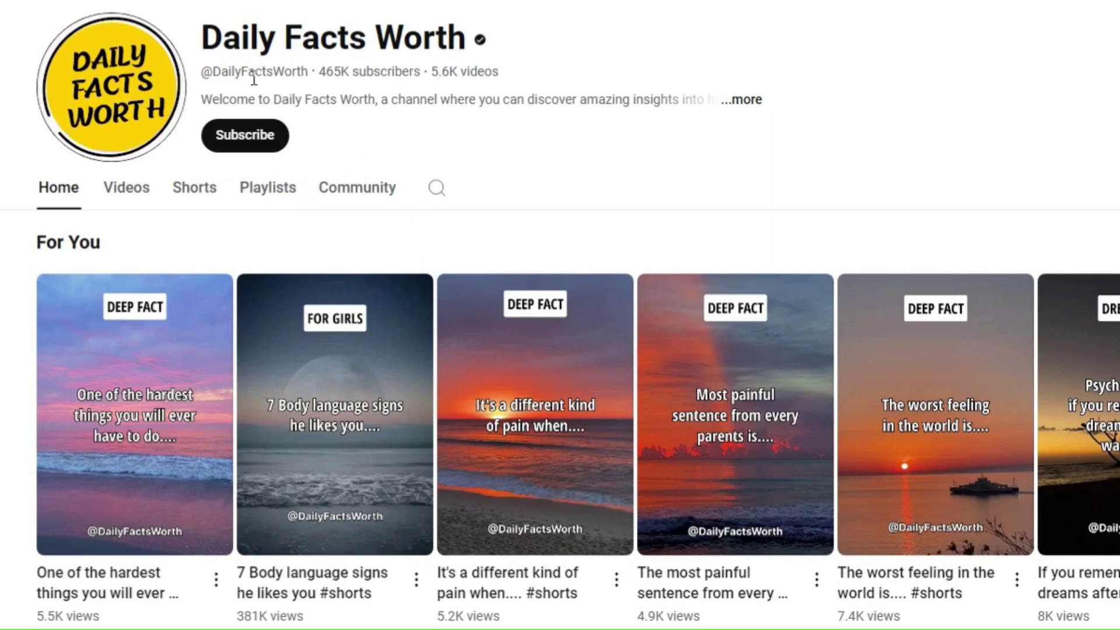
scroll(339, 187, "down", 1)
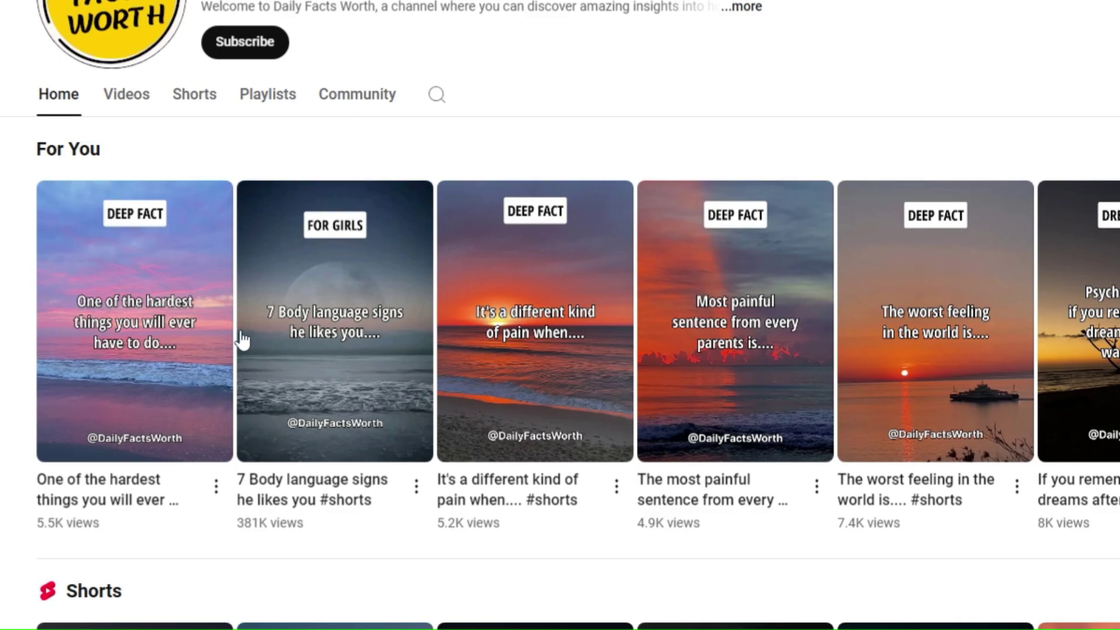
scroll(225, 337, "up", 1)
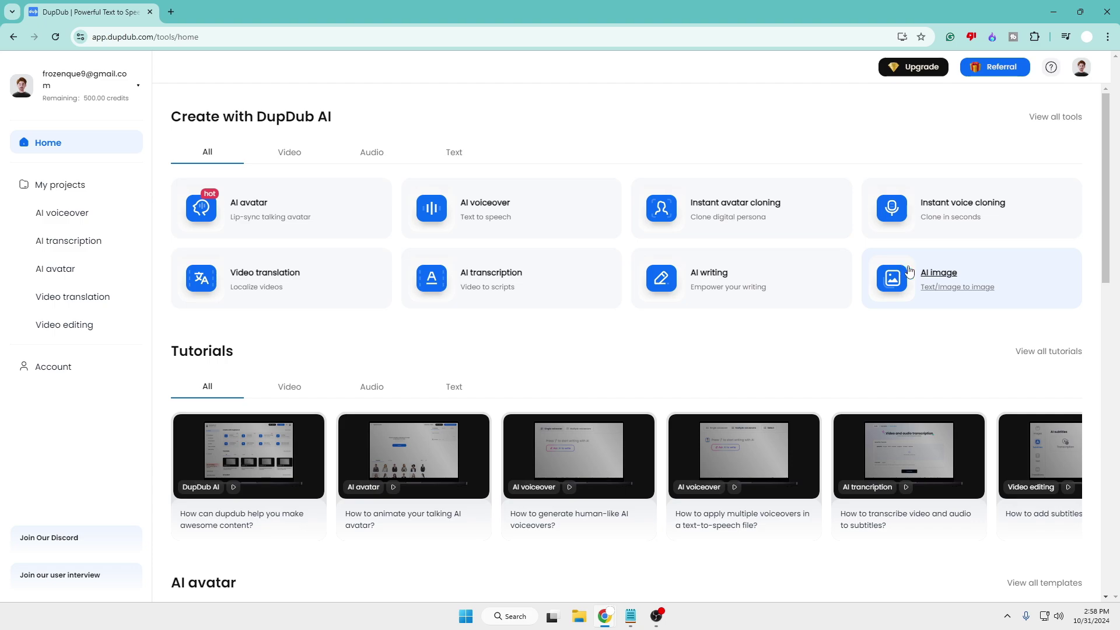
- Look through DupDub's video and audio creation tools and return to the full tool list
left_click(289, 153)
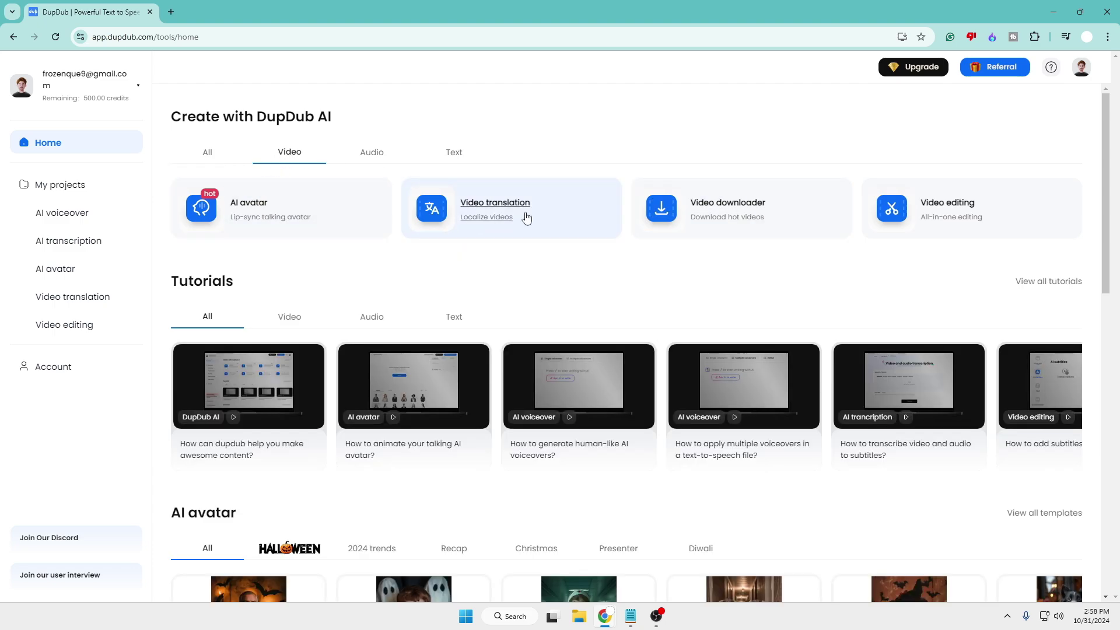
left_click(376, 153)
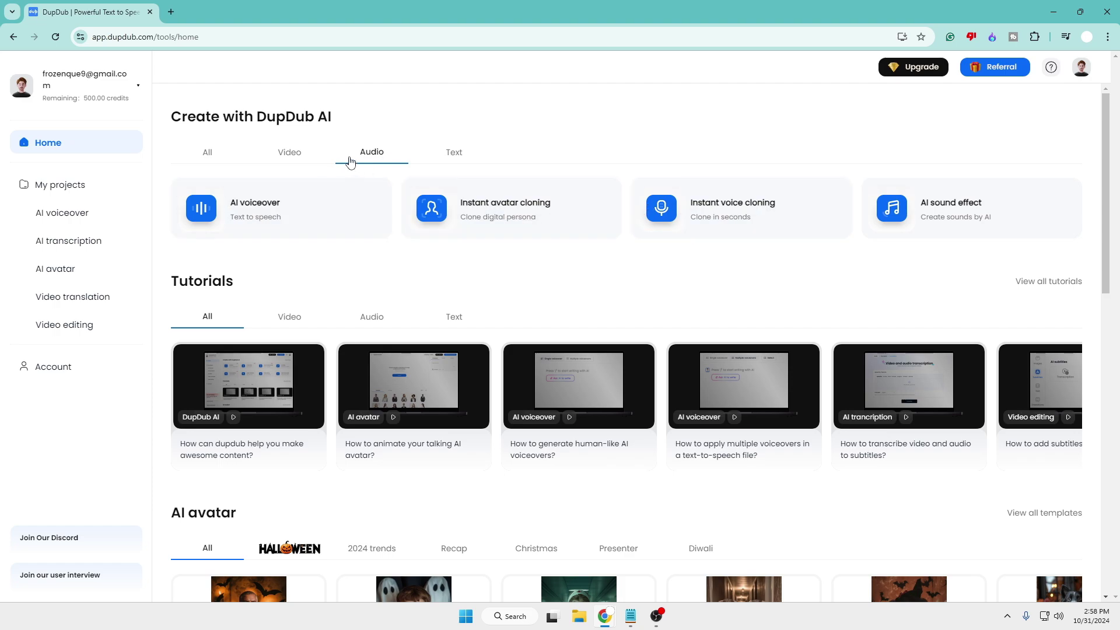
left_click(205, 155)
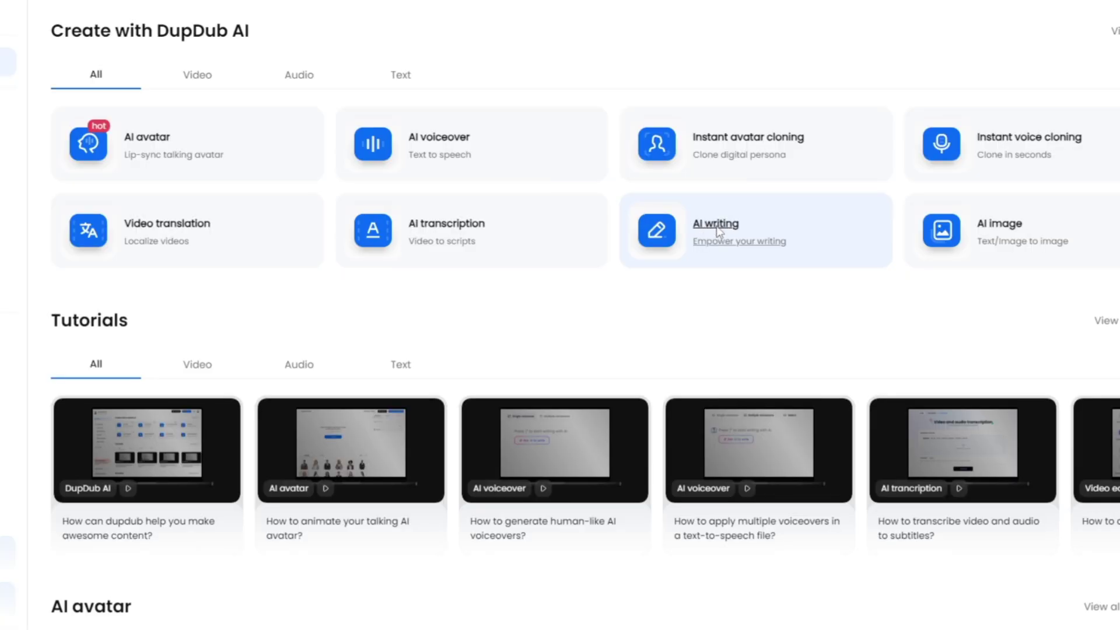
- Start a YouTube video script prompt in the AI writing tool
left_click(719, 233)
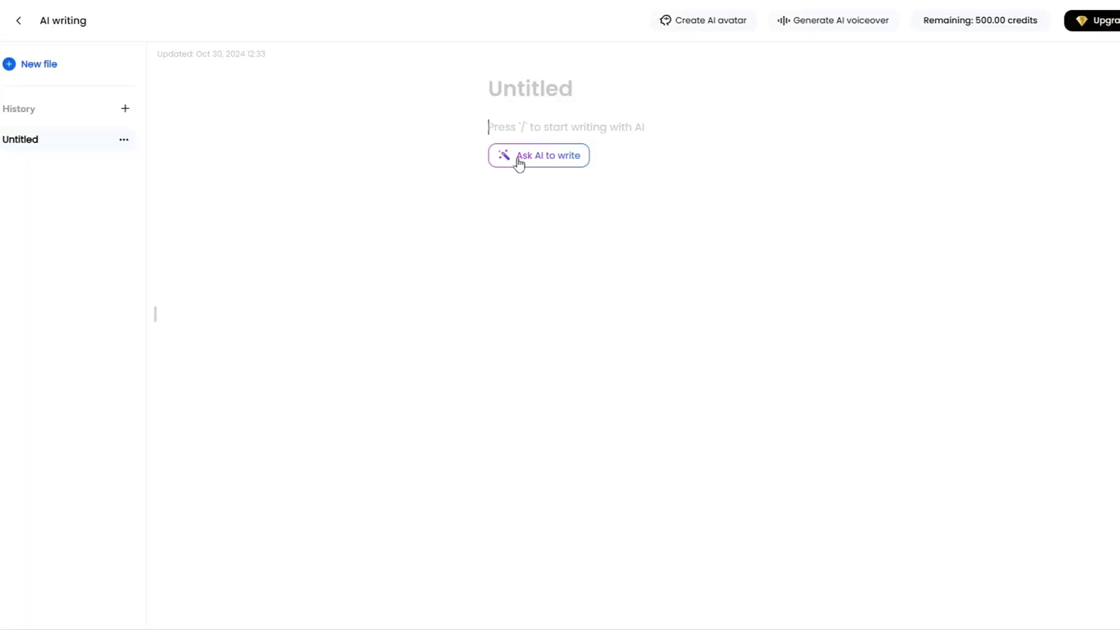
left_click(558, 166)
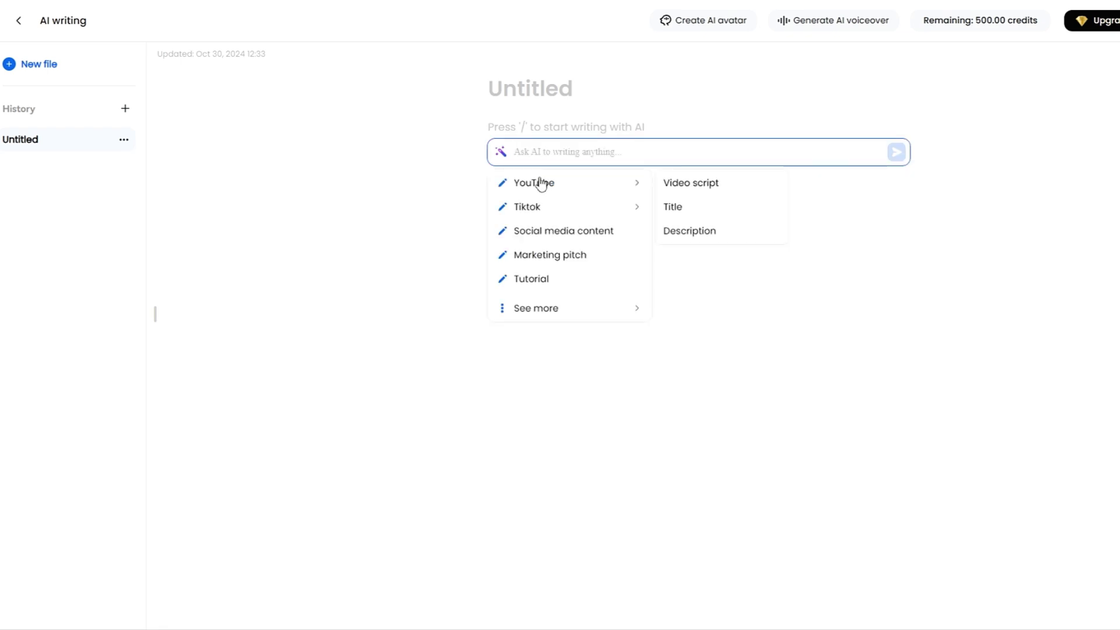
mouse_move(553, 191)
left_click(704, 189)
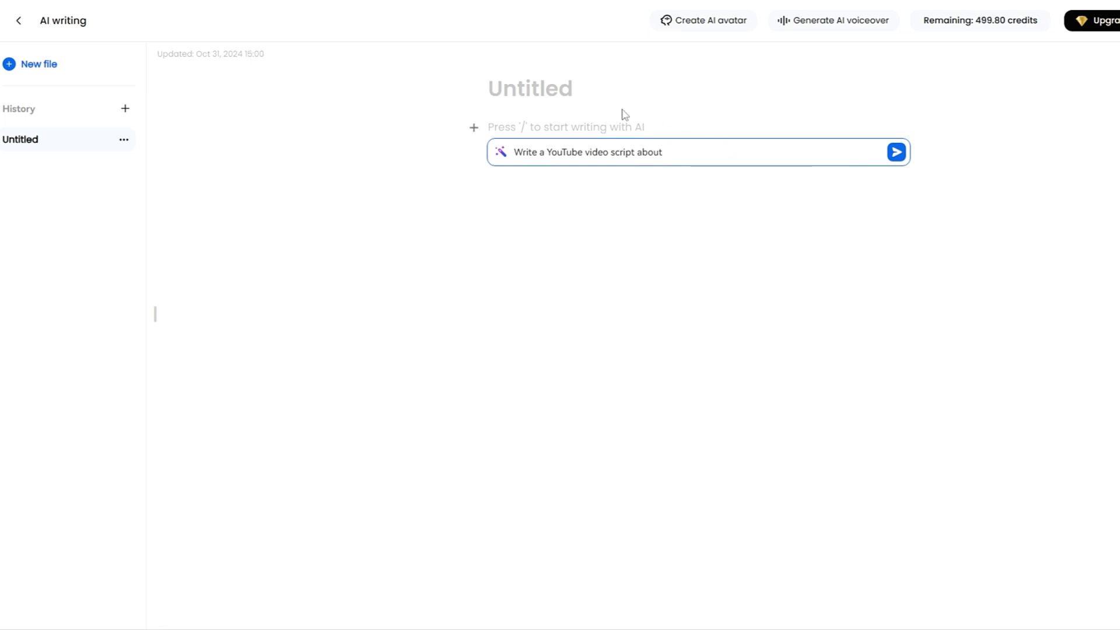
- Complete the prompt with "How to become RICH that should be less than 60 words", generate the script and keep it
left_click(673, 156)
type("How to become RICH that should be less than 60 w")
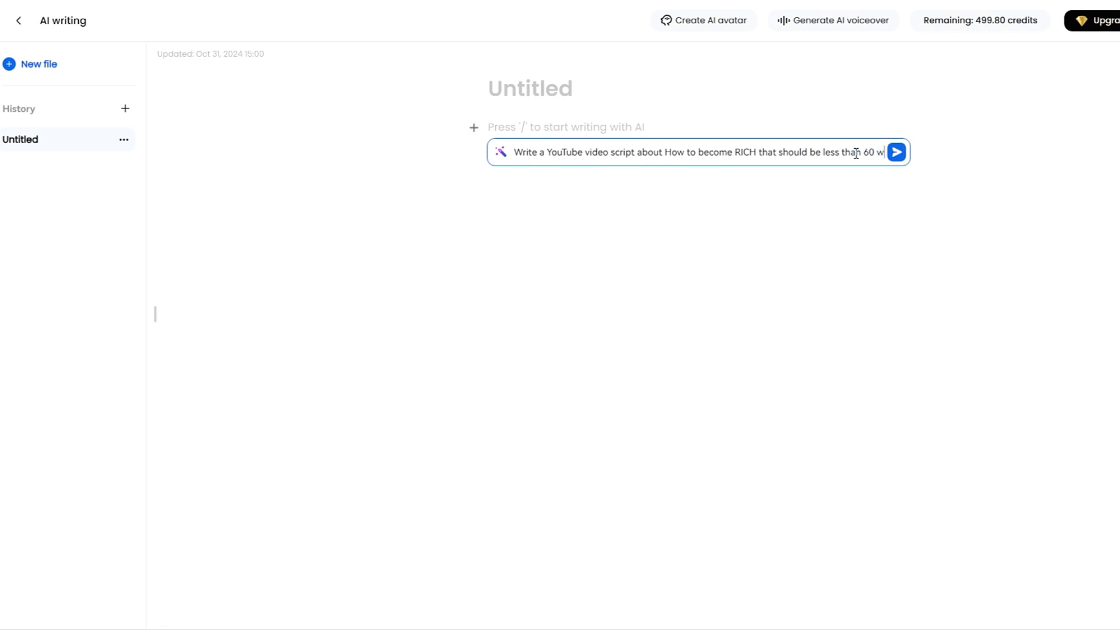
type("oirds")
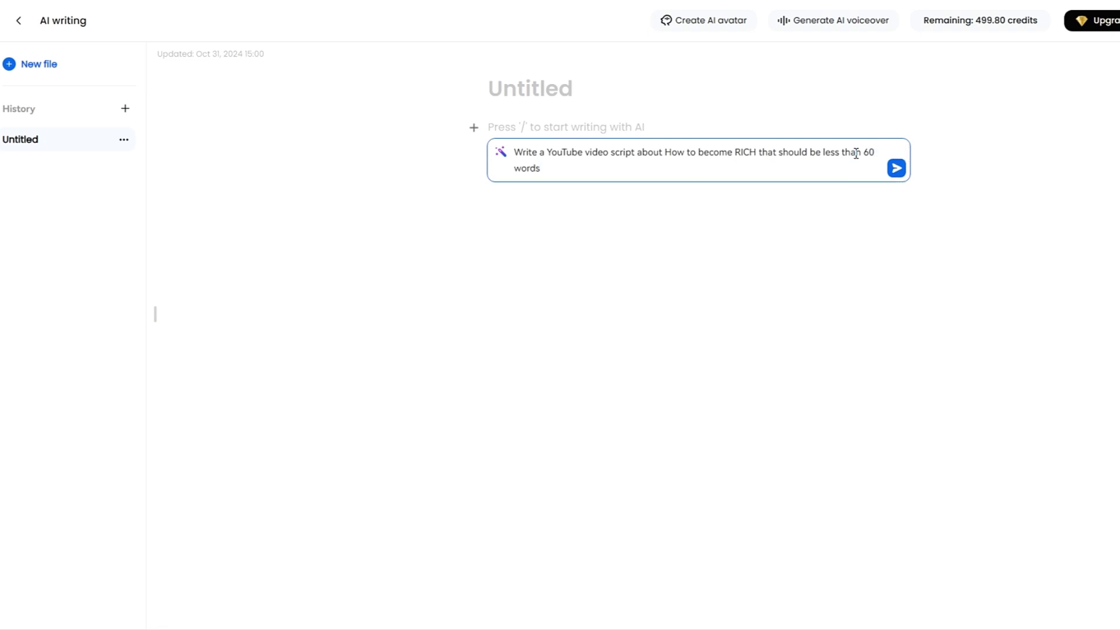
left_click(899, 173)
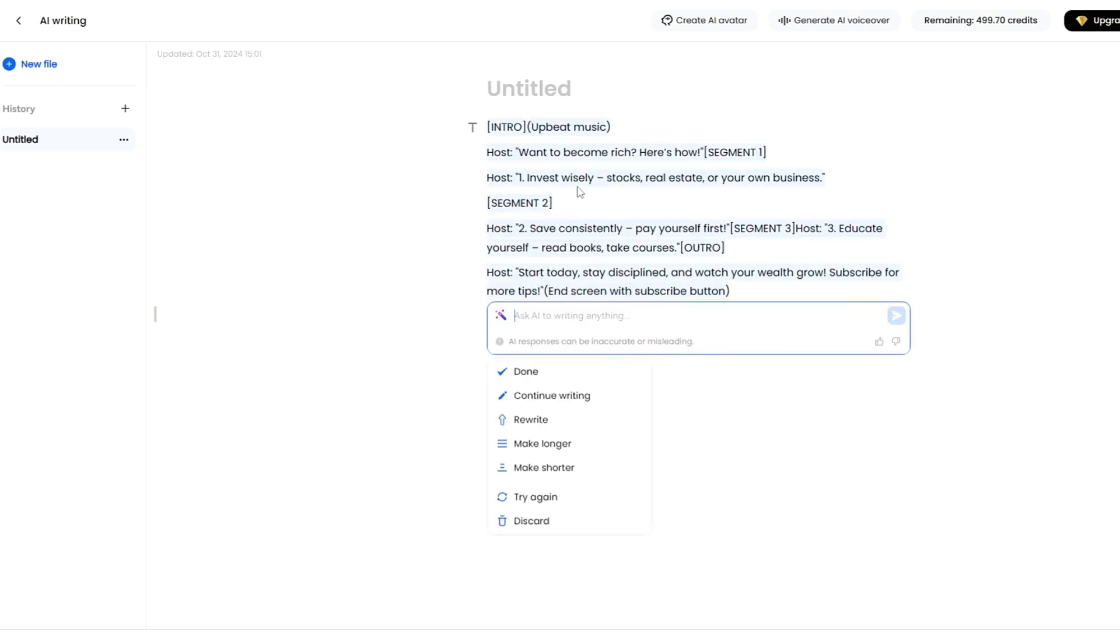
left_click(860, 290)
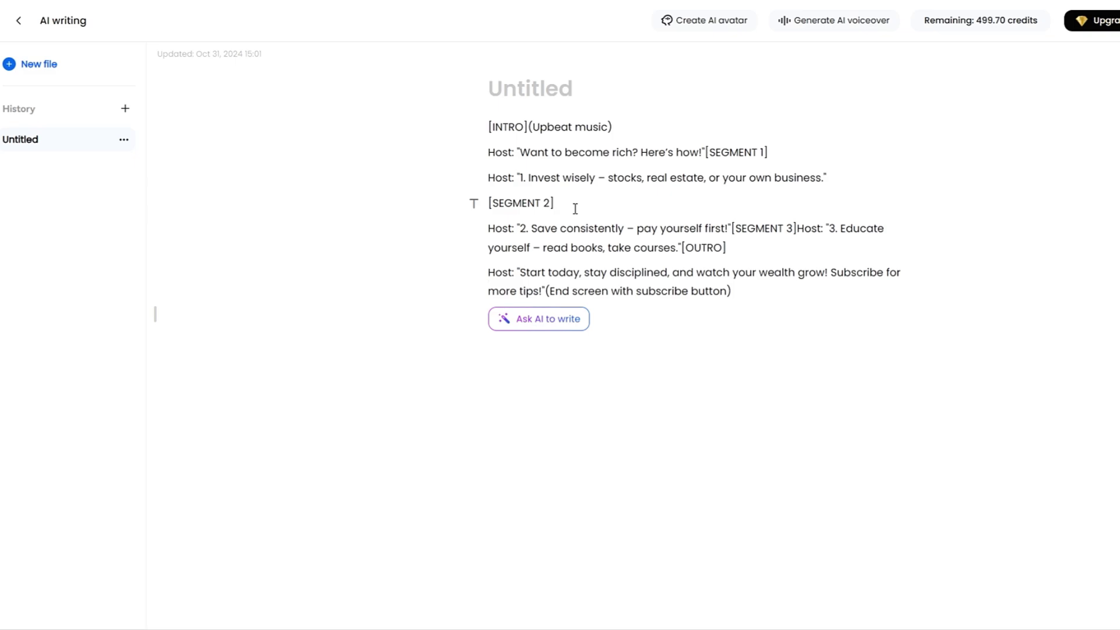
- Remove the "[INTRO](Upbeat music)" line and the "Host:" label from the opening of the script
left_click_drag(642, 123, 430, 114)
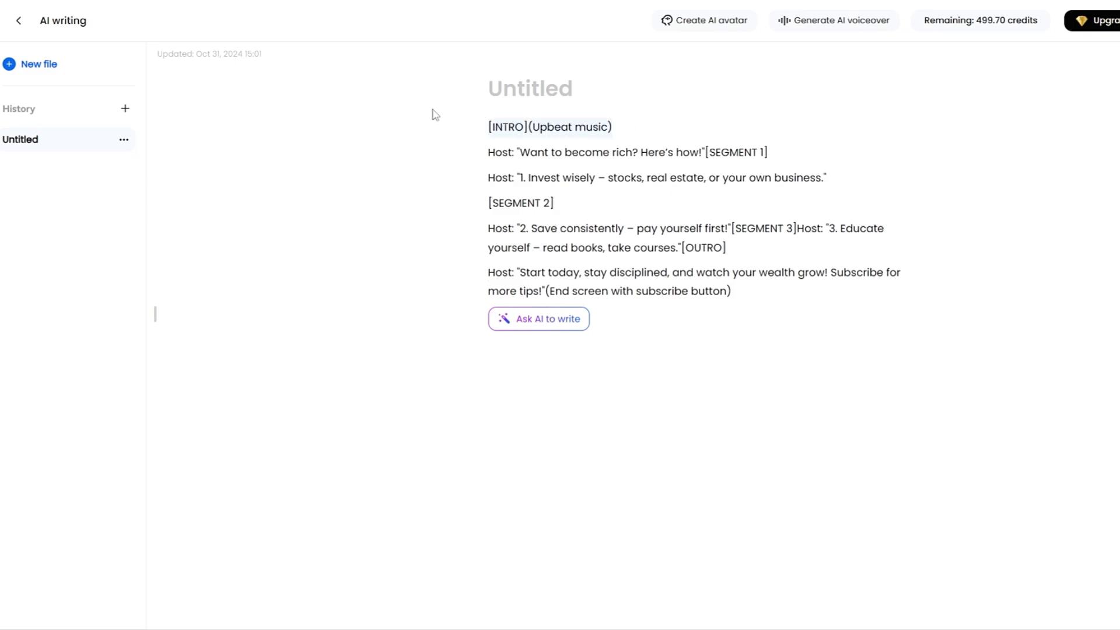
key("BackSpace")
left_click(472, 151)
left_click(490, 153)
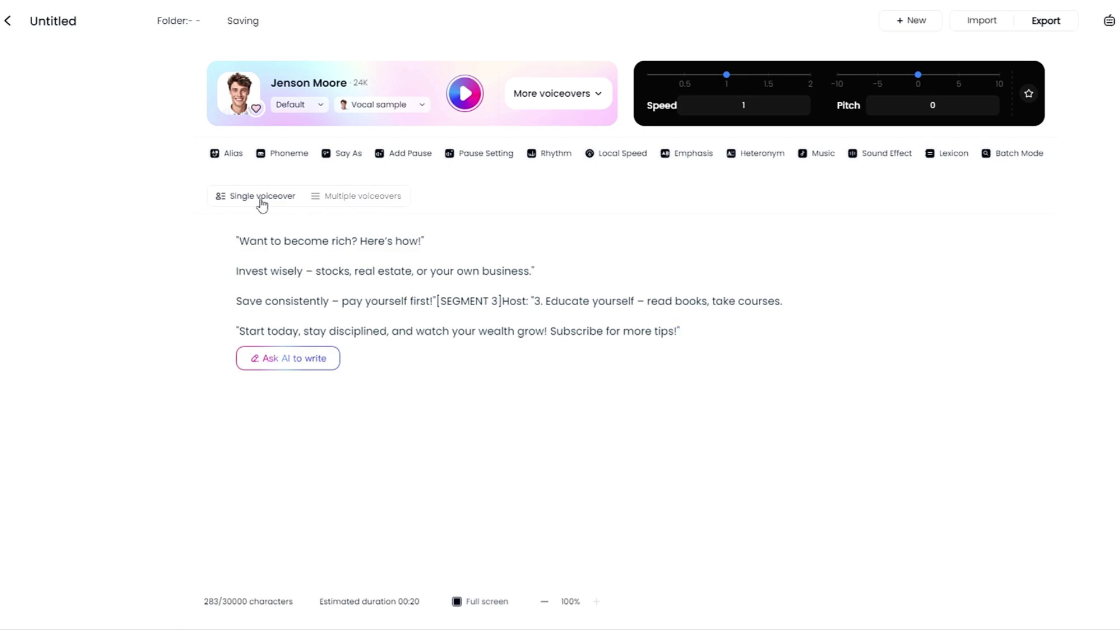
- Play the script in the current voice and browse the library of other voiceovers
mouse_move(389, 103)
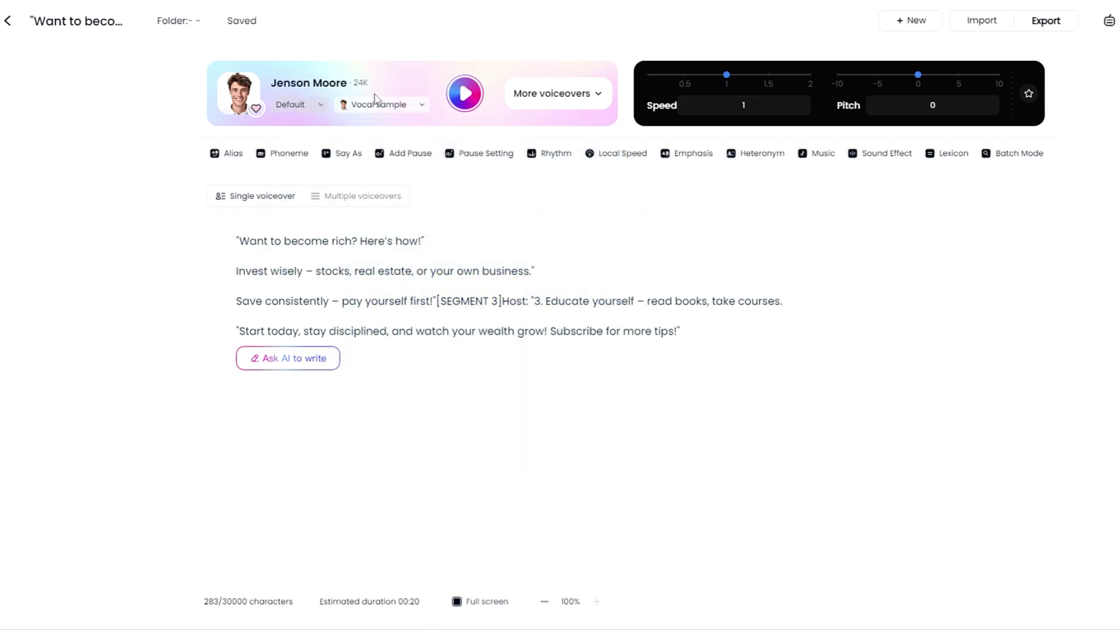
left_click(467, 95)
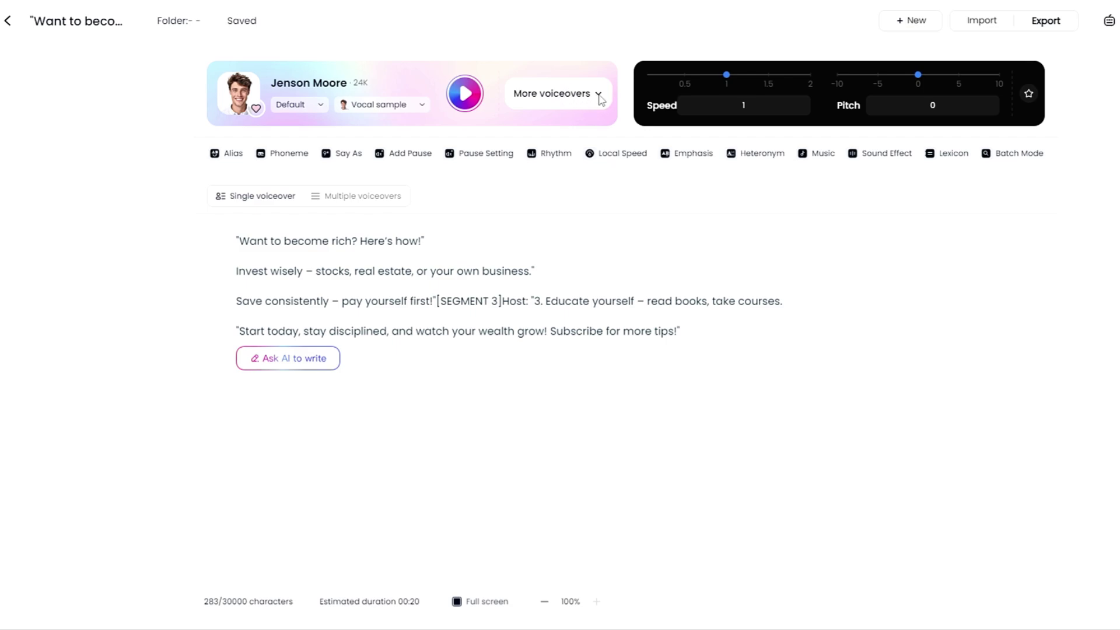
left_click(600, 100)
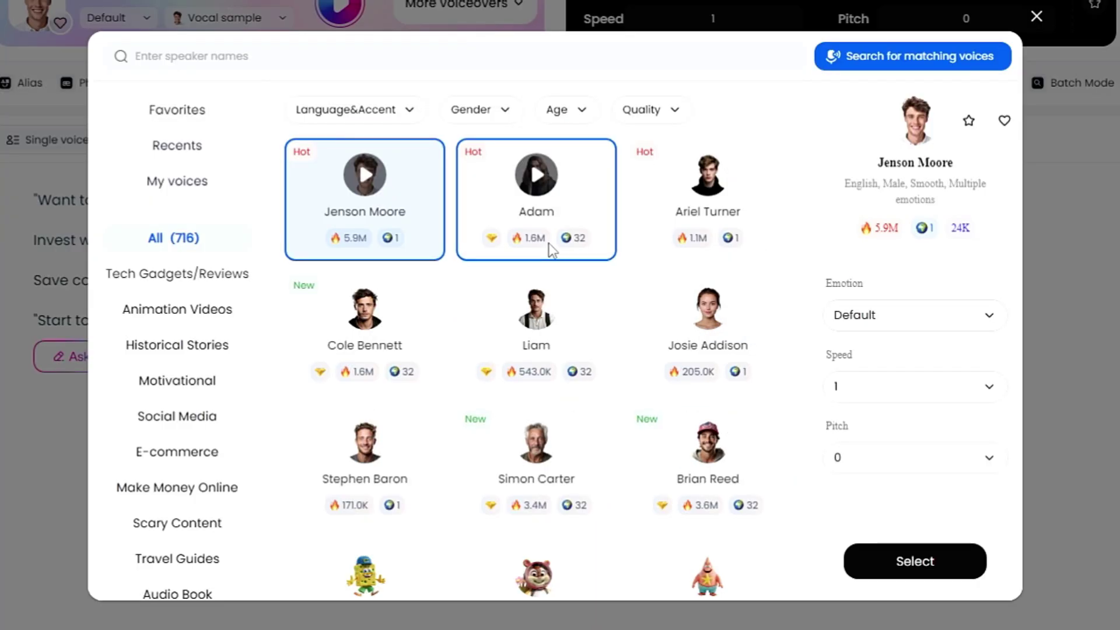
scroll(597, 350, "down", 2)
scroll(512, 407, "down", 3)
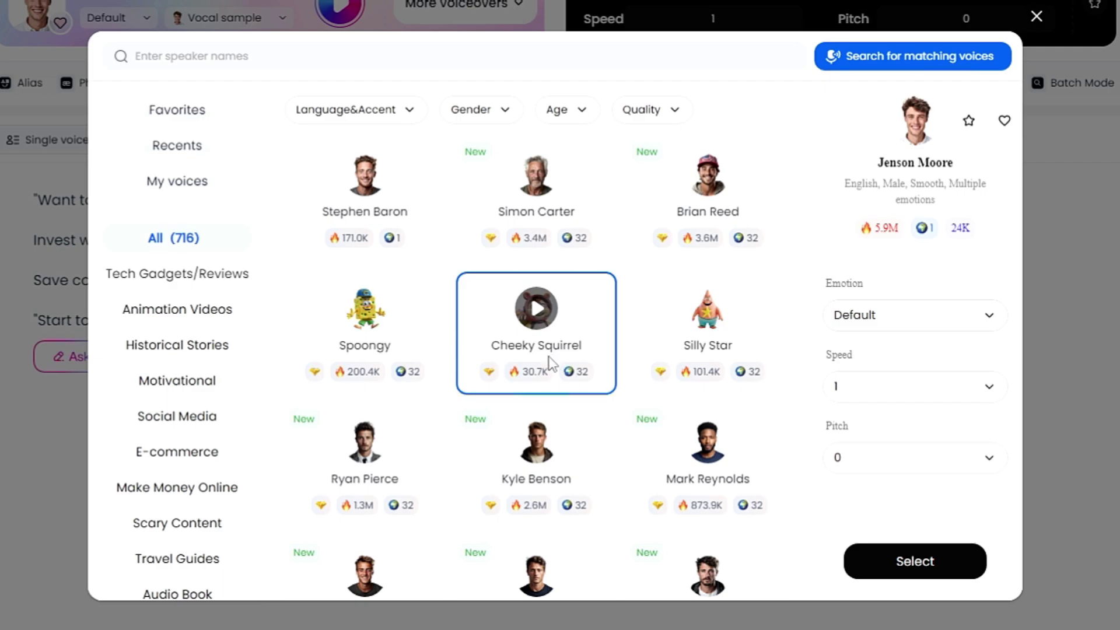
- Filter the voice library by gender Male, age Youth and quality Ultra
left_click(506, 112)
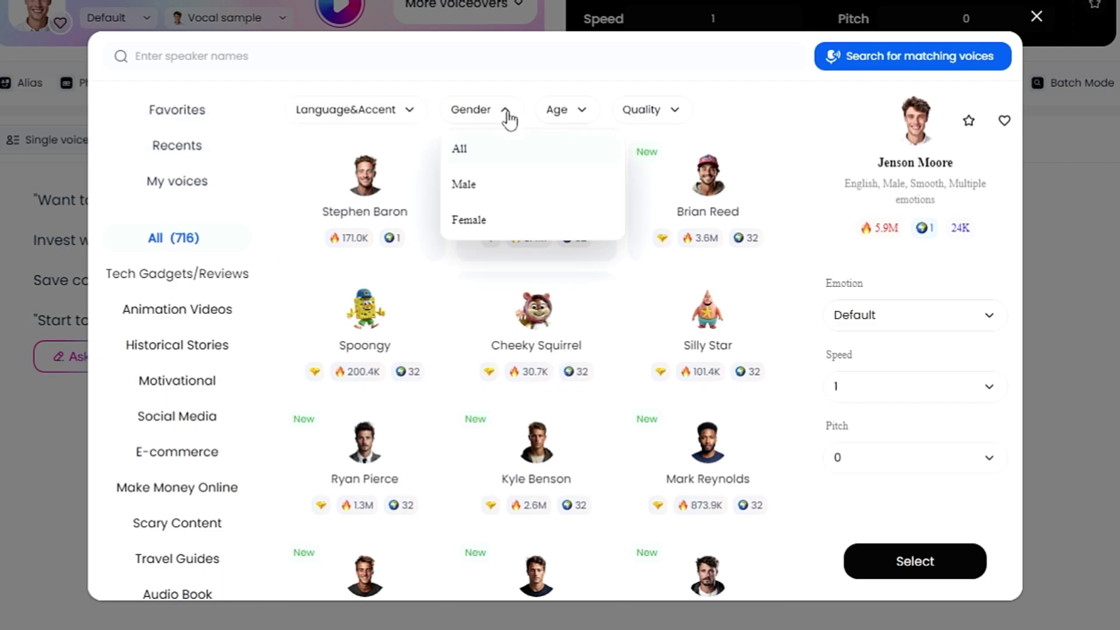
left_click(482, 198)
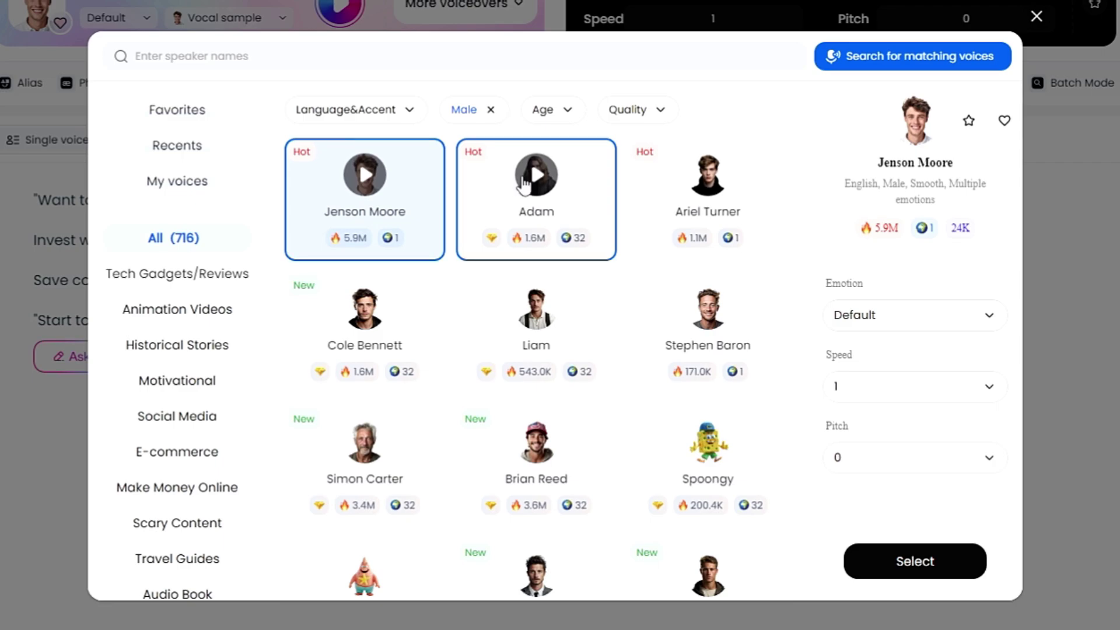
left_click(578, 119)
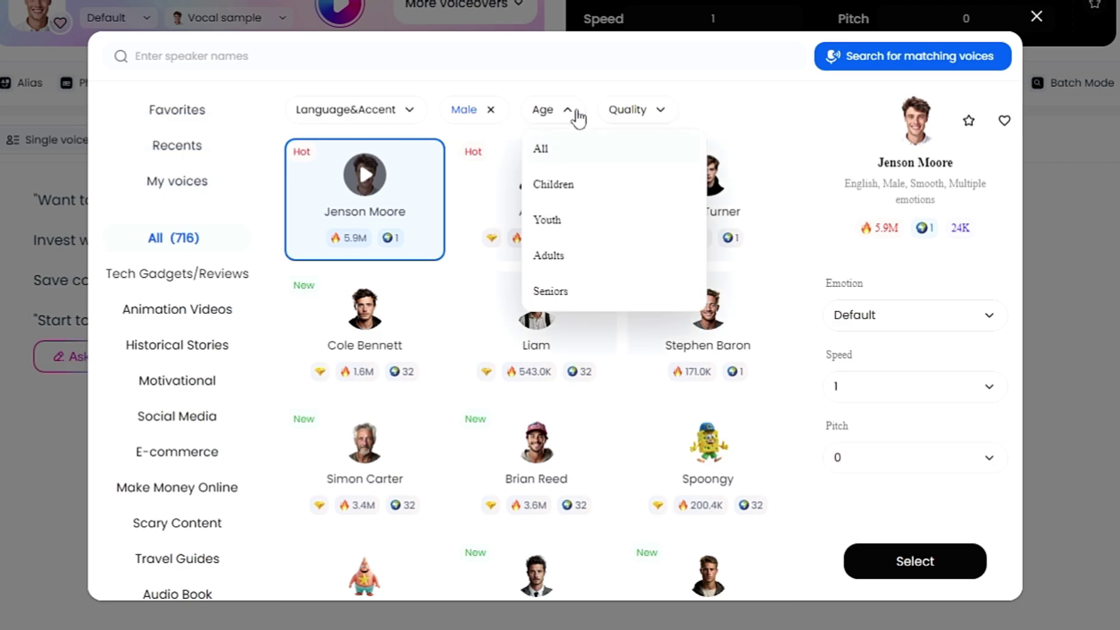
left_click(564, 231)
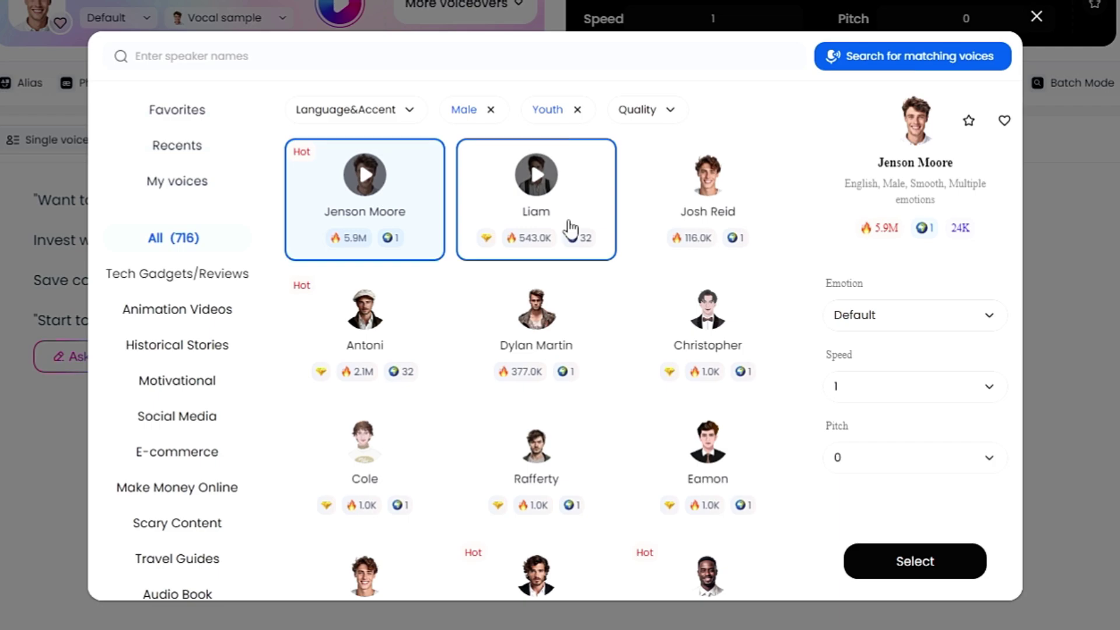
left_click(657, 121)
left_click(640, 186)
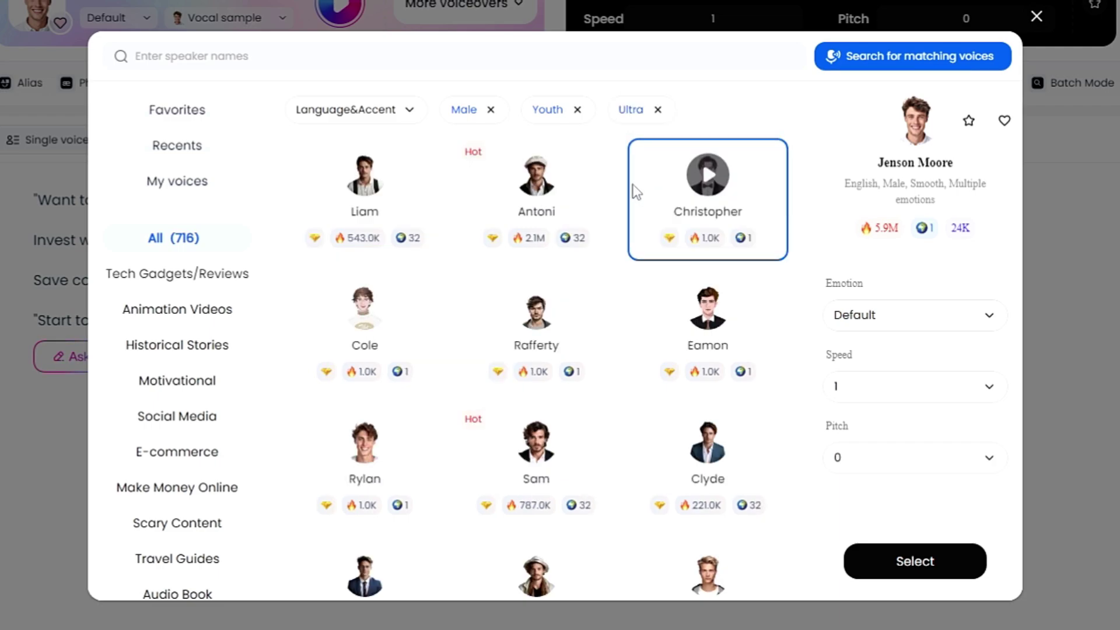
- Preview the Antoni, Christopher, Rafferty, Eamon, Rylan and Sam voices in the filtered voice library
left_click(610, 199)
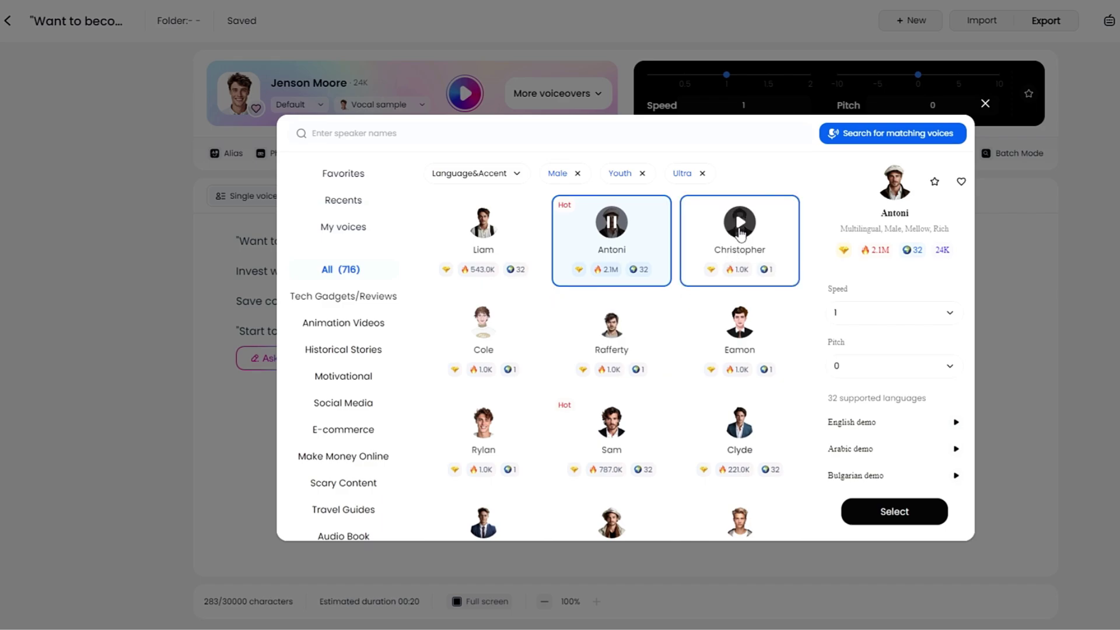
left_click(740, 227)
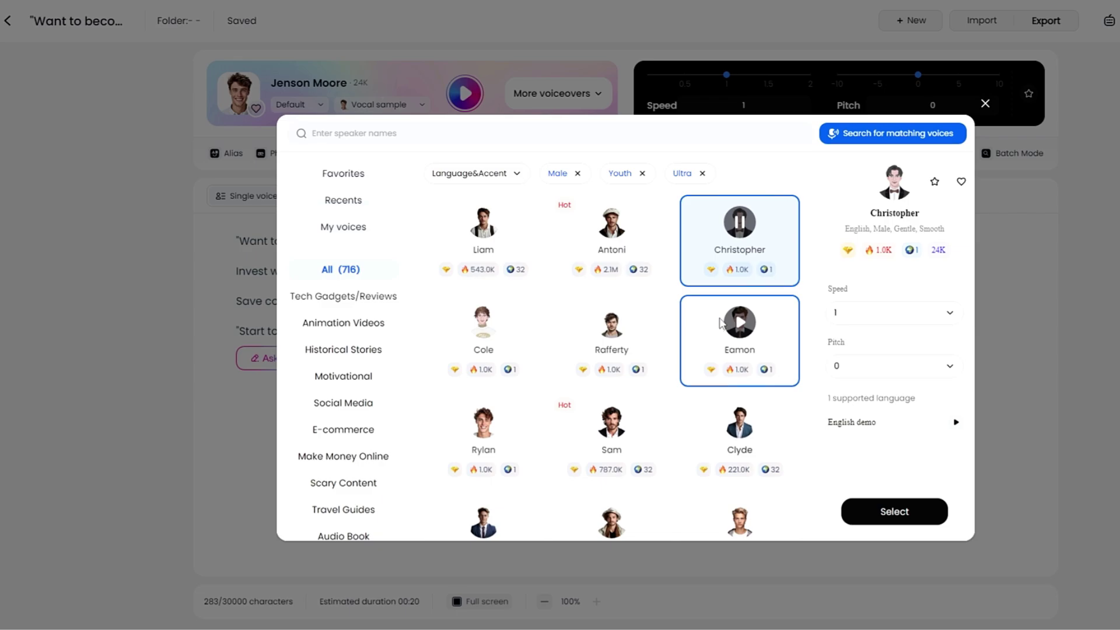
left_click(619, 331)
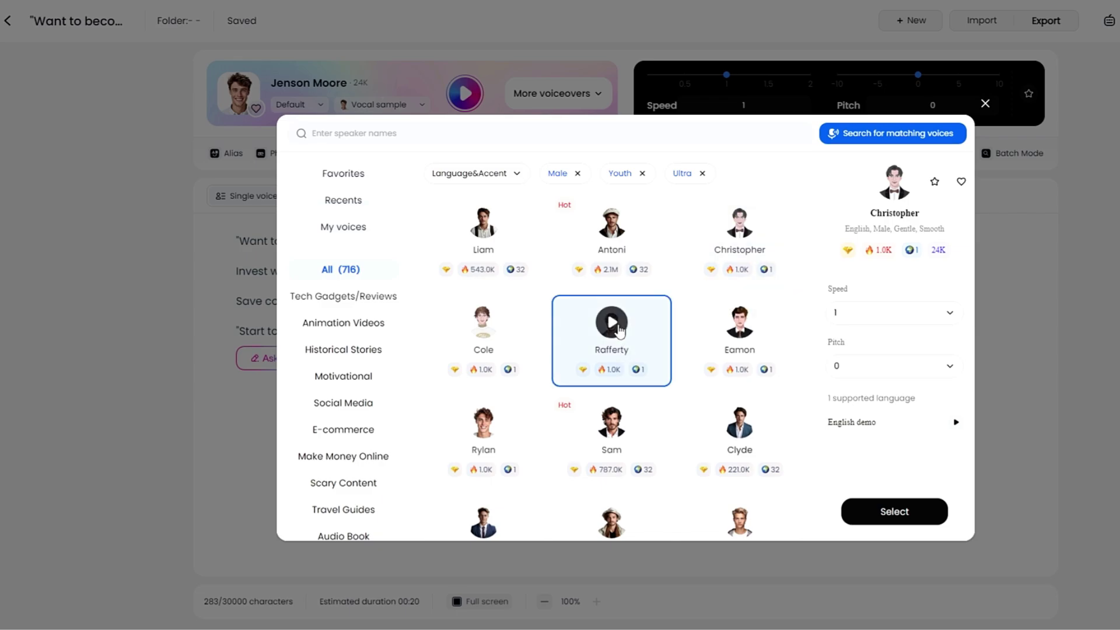
left_click(737, 330)
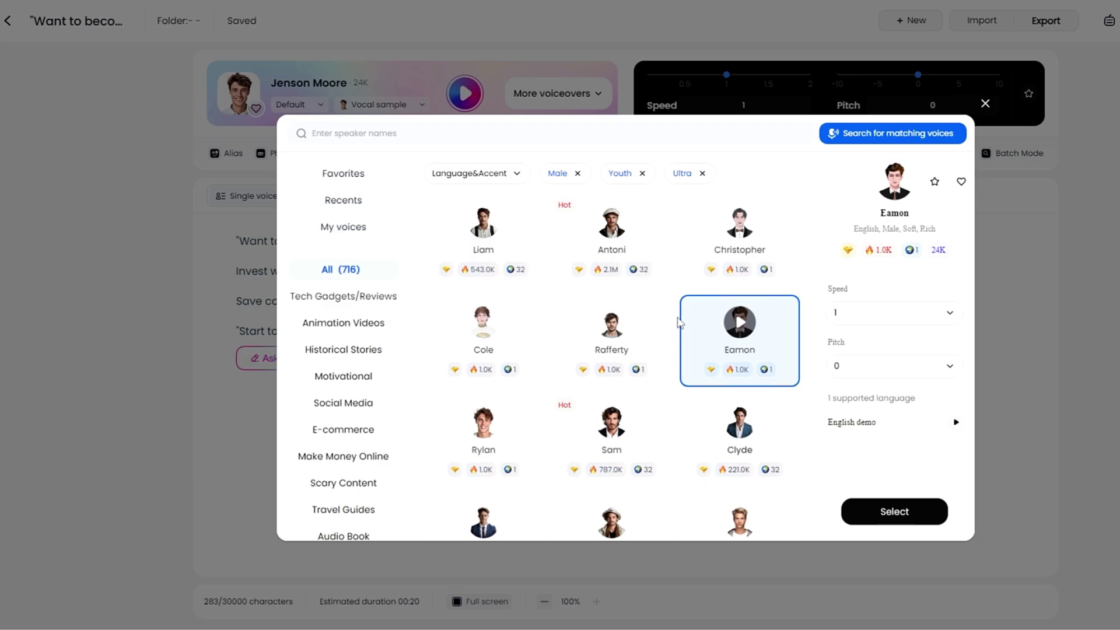
left_click(746, 337)
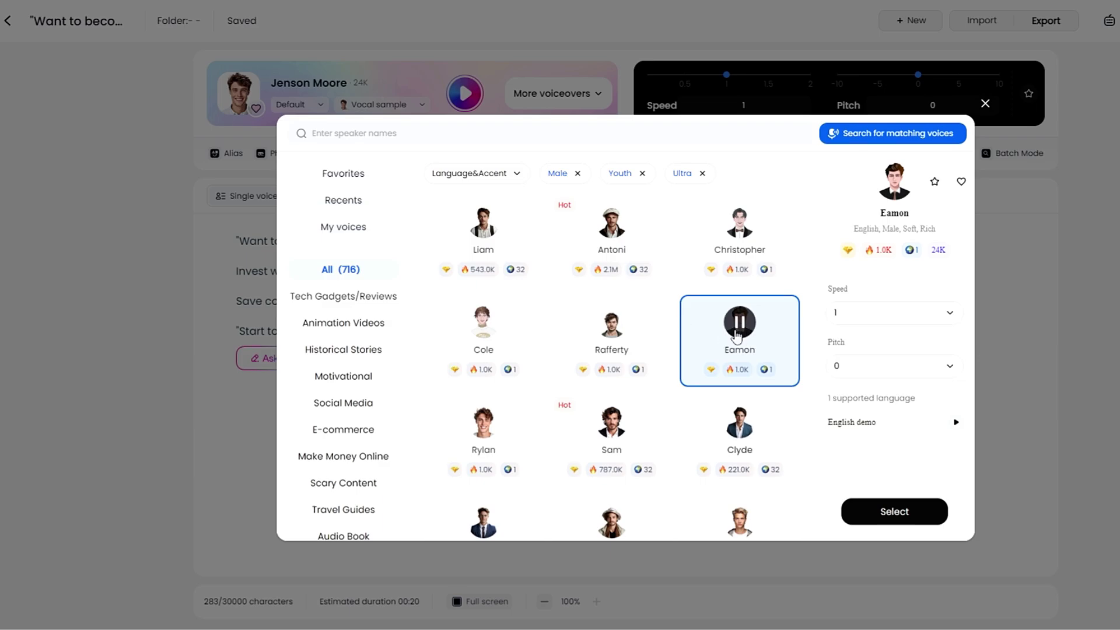
left_click(489, 432)
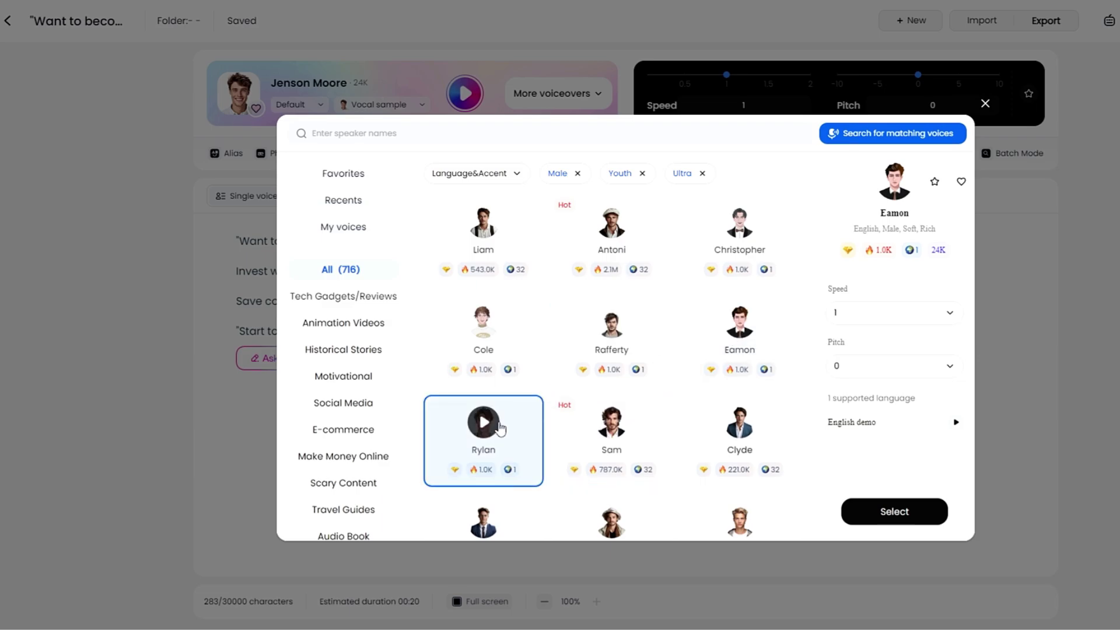
left_click(613, 425)
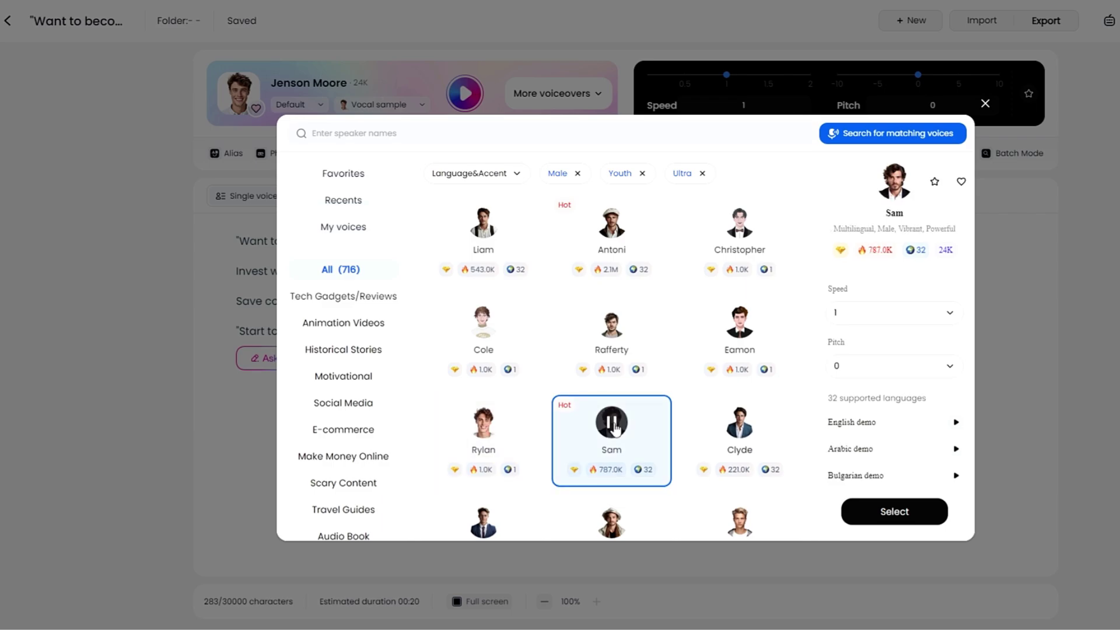
- Preview the Thomas, Patrick and Joseph voices further down the filtered voice library
scroll(613, 428, "down", 1)
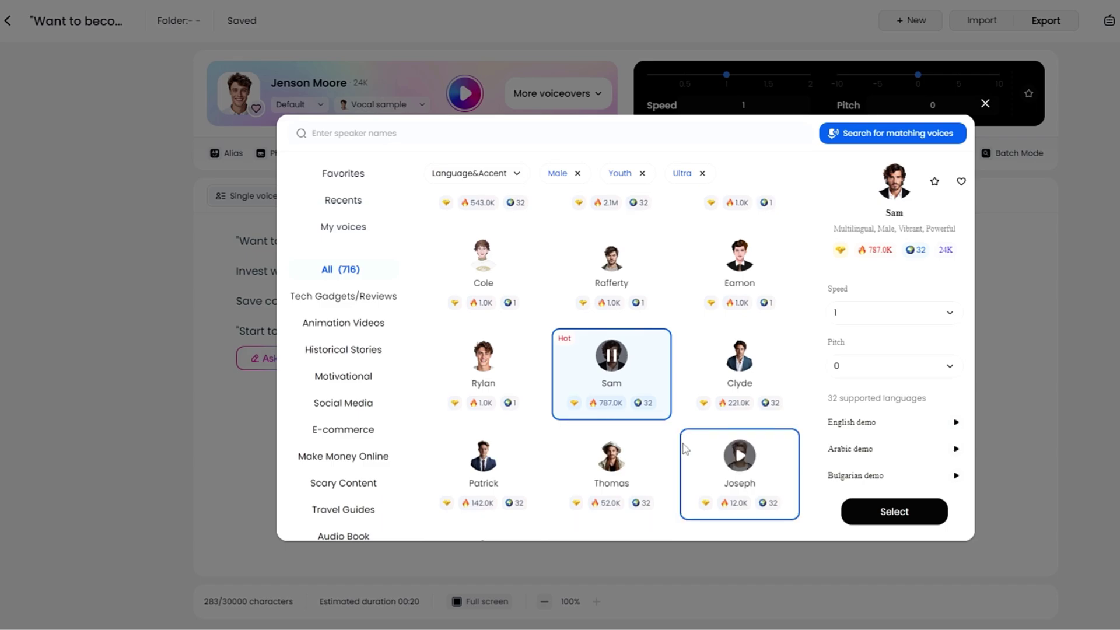
left_click(614, 455)
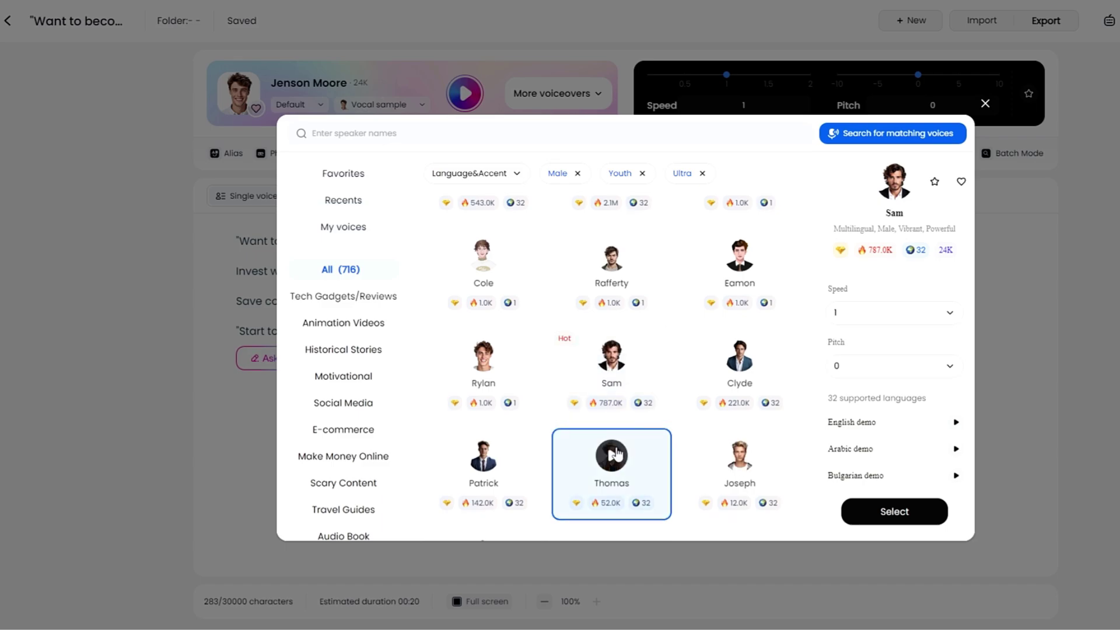
left_click(491, 462)
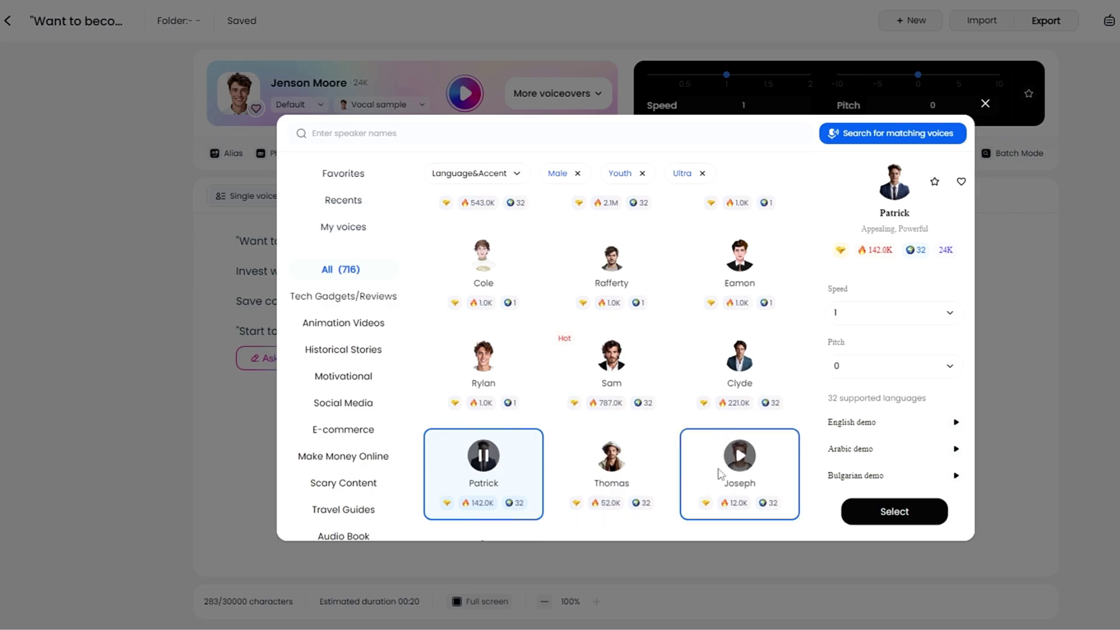
left_click(738, 464)
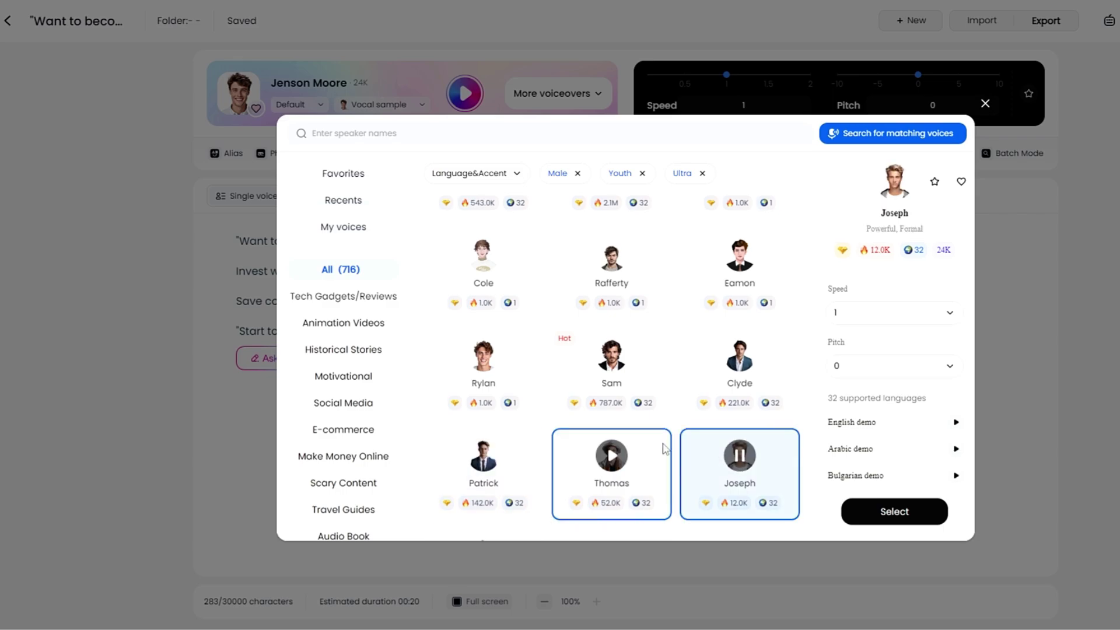
scroll(660, 450, "down", 1)
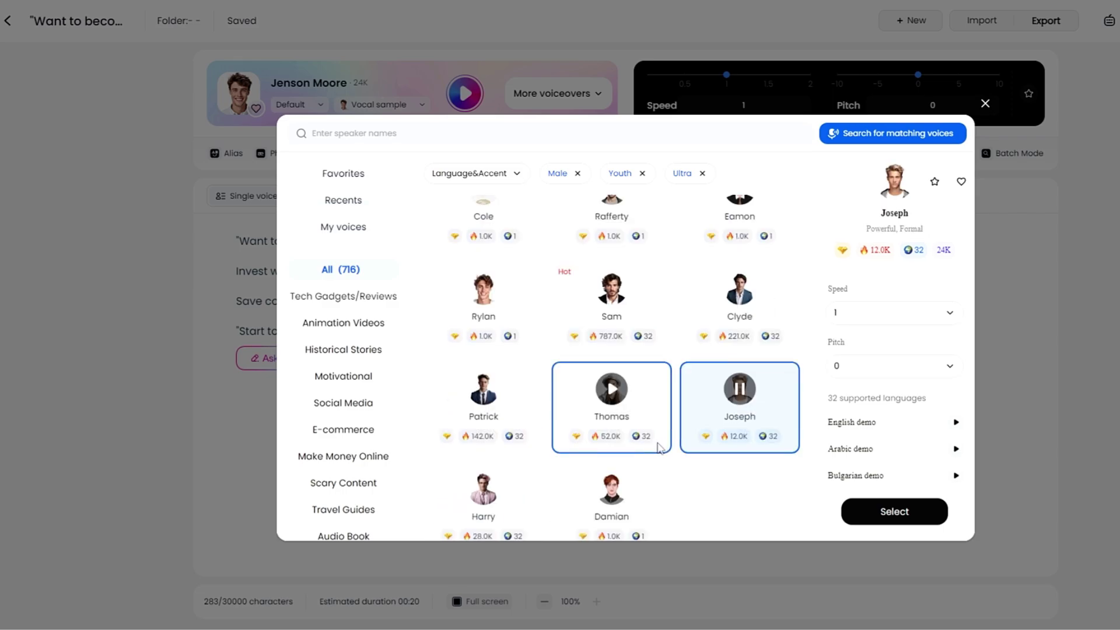
- Choose Harry as the script's voice and export the voiceover as WAV audio
left_click(496, 491)
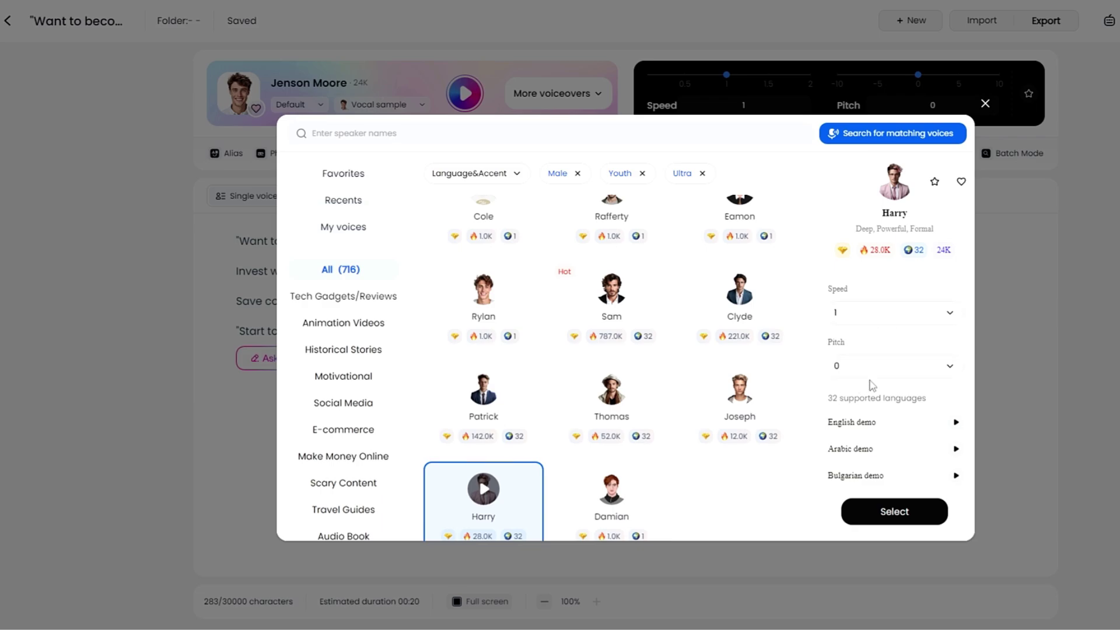
left_click(897, 514)
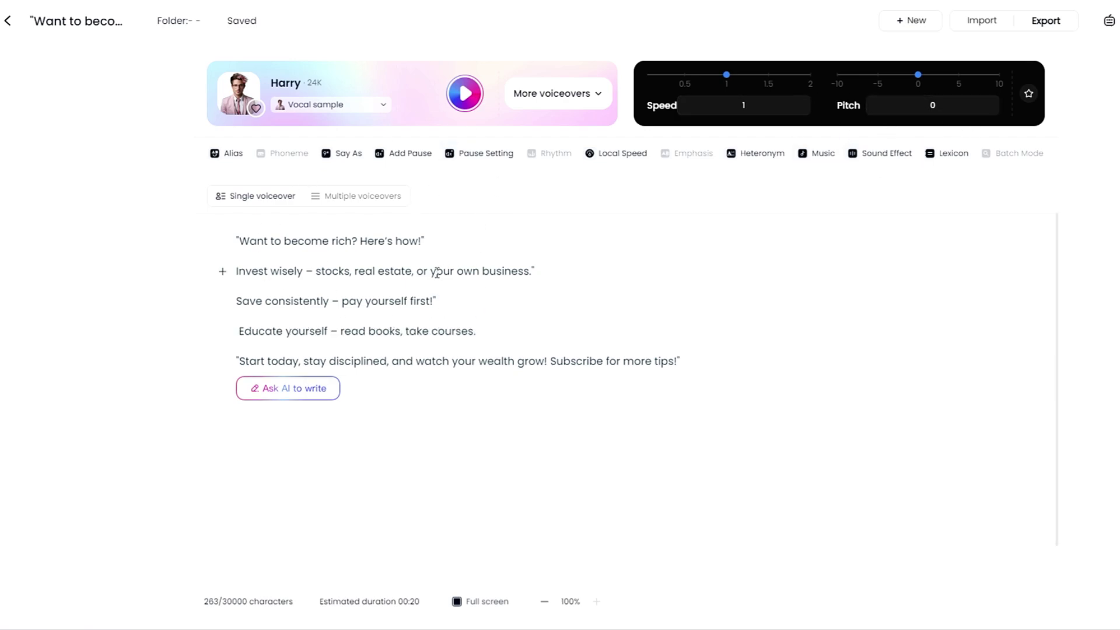
left_click(1049, 23)
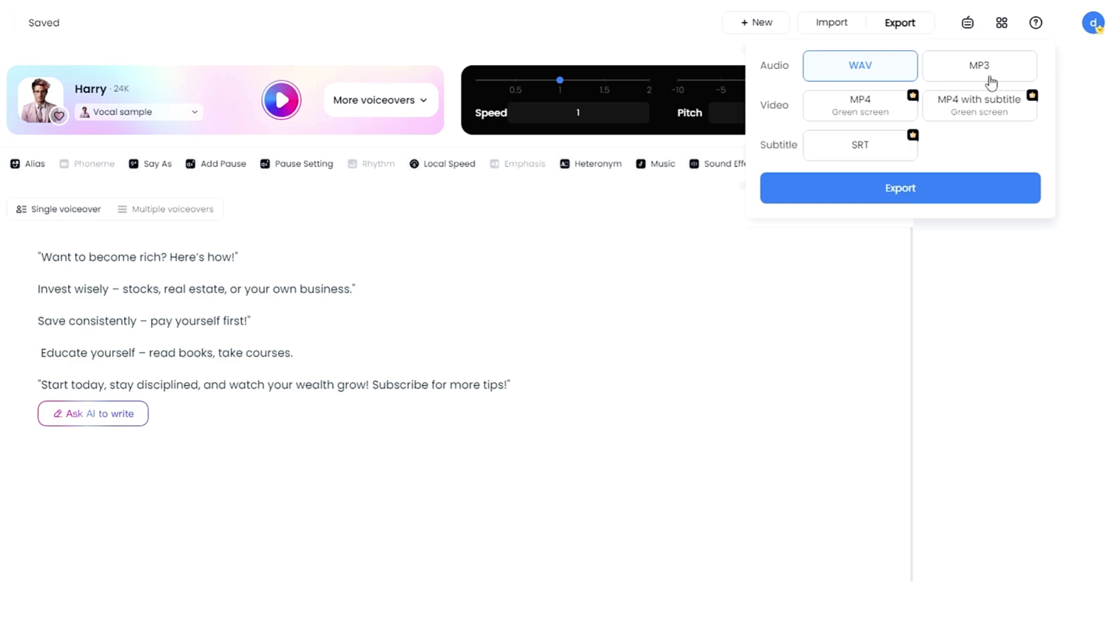
left_click(895, 186)
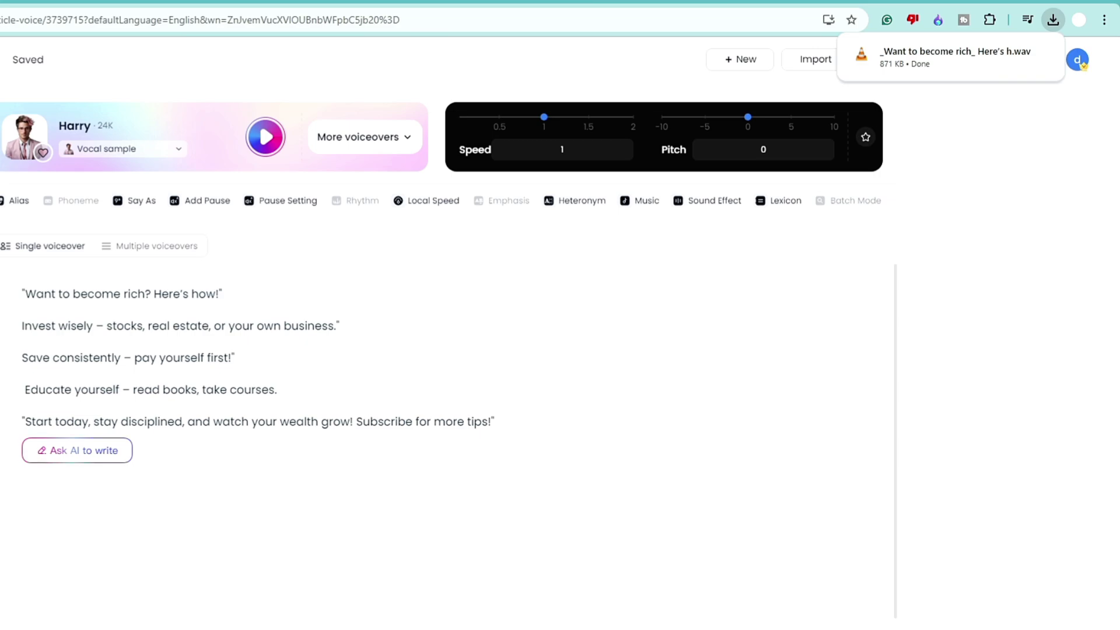
- Look over the photo avatar templates in the AI avatar tool and return to the home page
key("alt+Left")
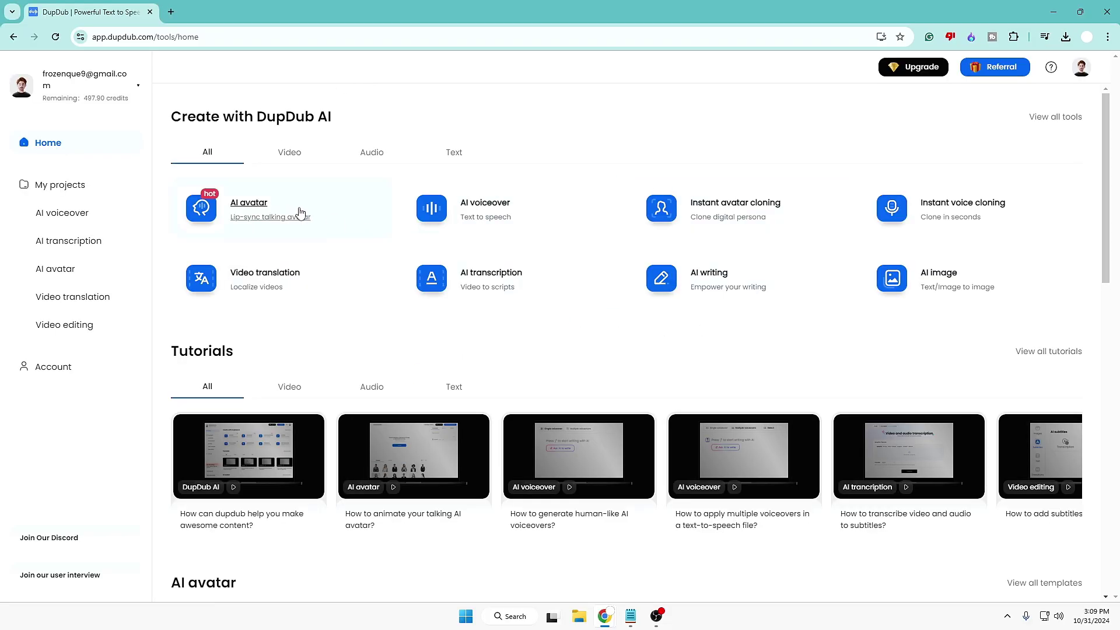
left_click(260, 207)
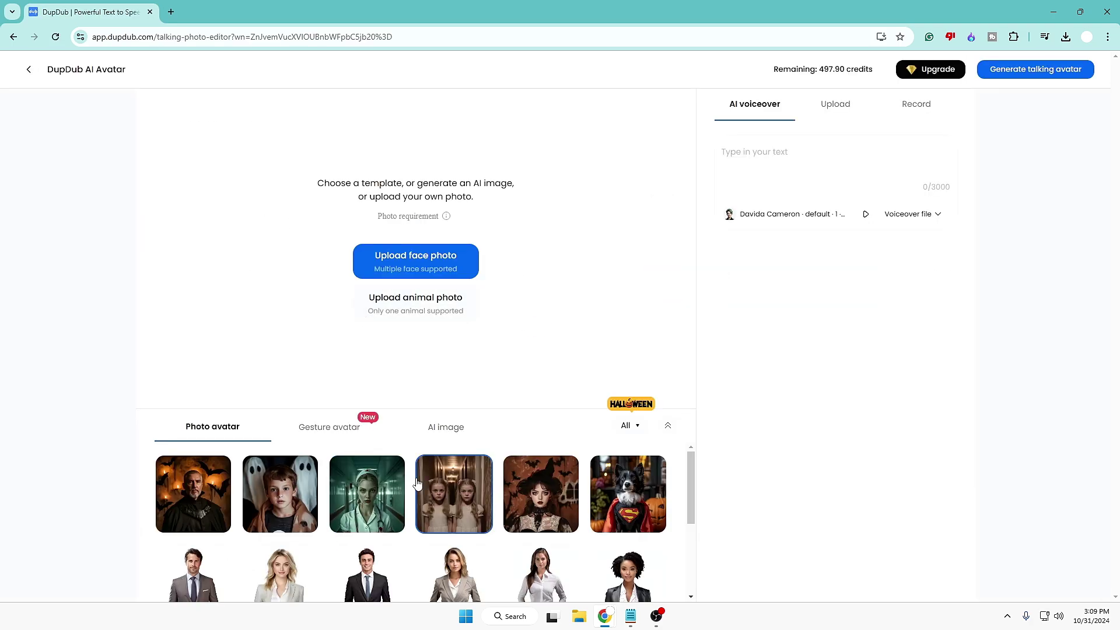
scroll(474, 505, "down", 1)
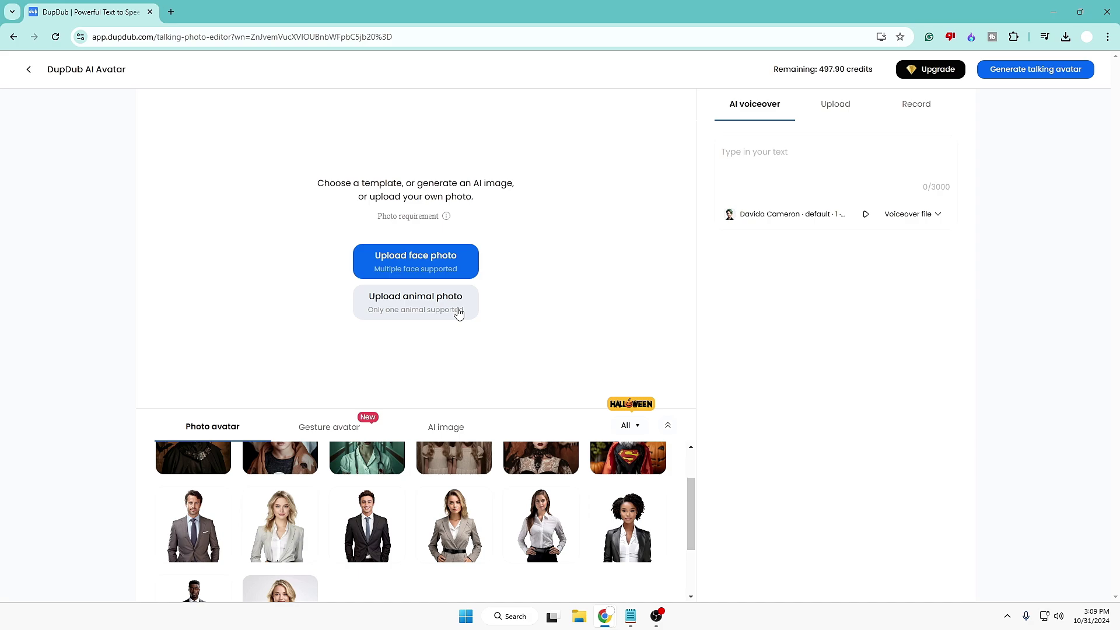
left_click(14, 37)
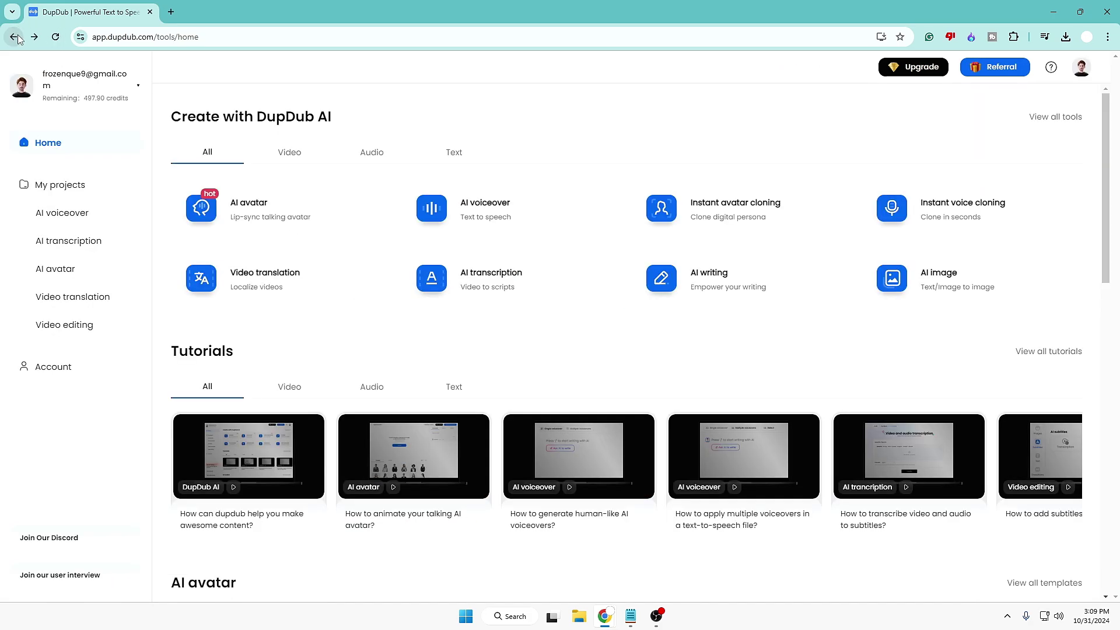
- Generate 9:16 AI images from "Create Hyper realistic 30 years man who is rich and have royal look and looking straight to the camera"
left_click(944, 280)
left_click(404, 238)
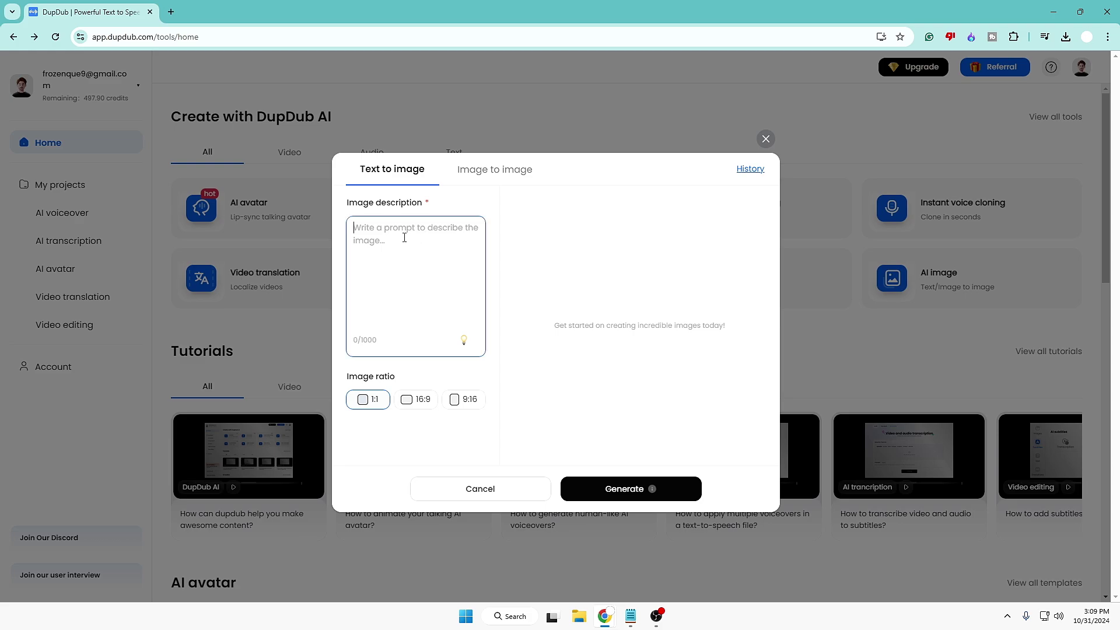
type("Create Hyper realistic 30 years man who is rich and have royal look and looking straight to the camera")
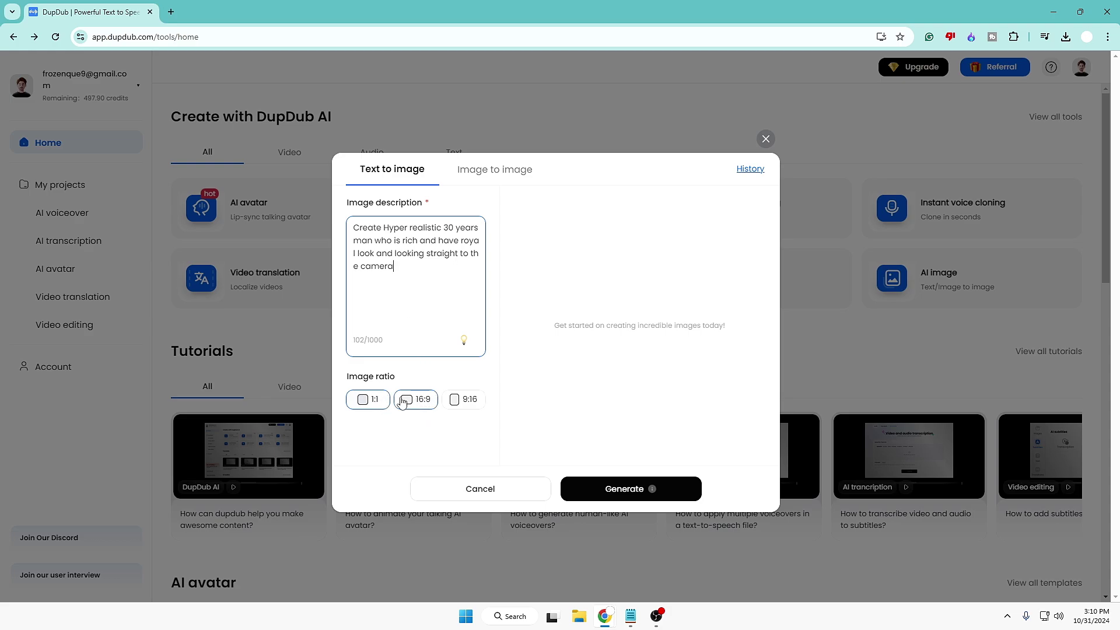
left_click(465, 405)
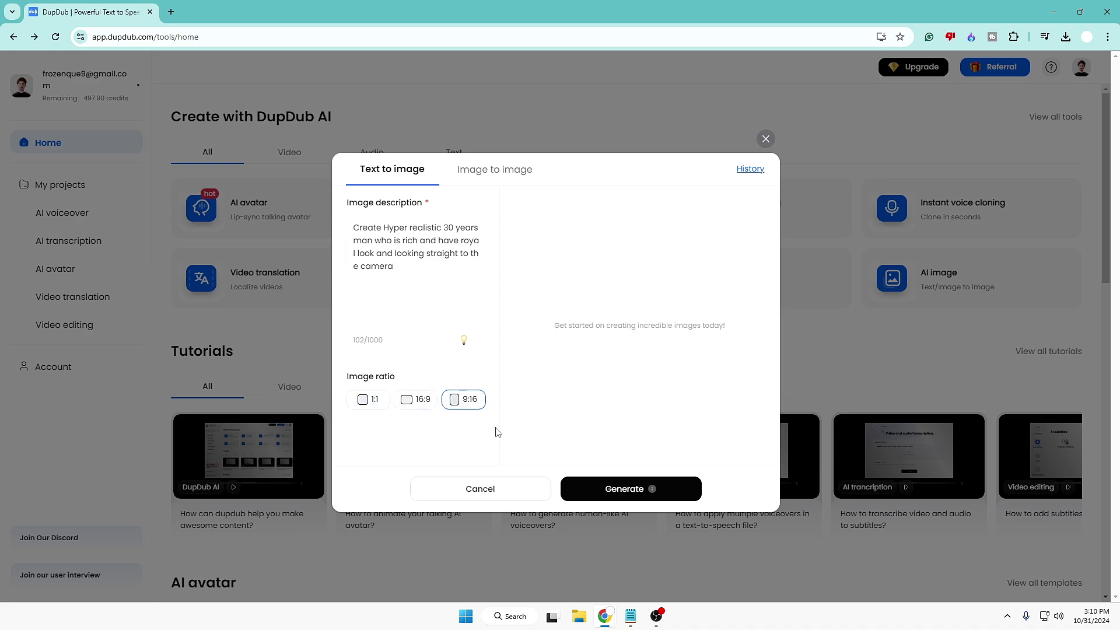
left_click(626, 496)
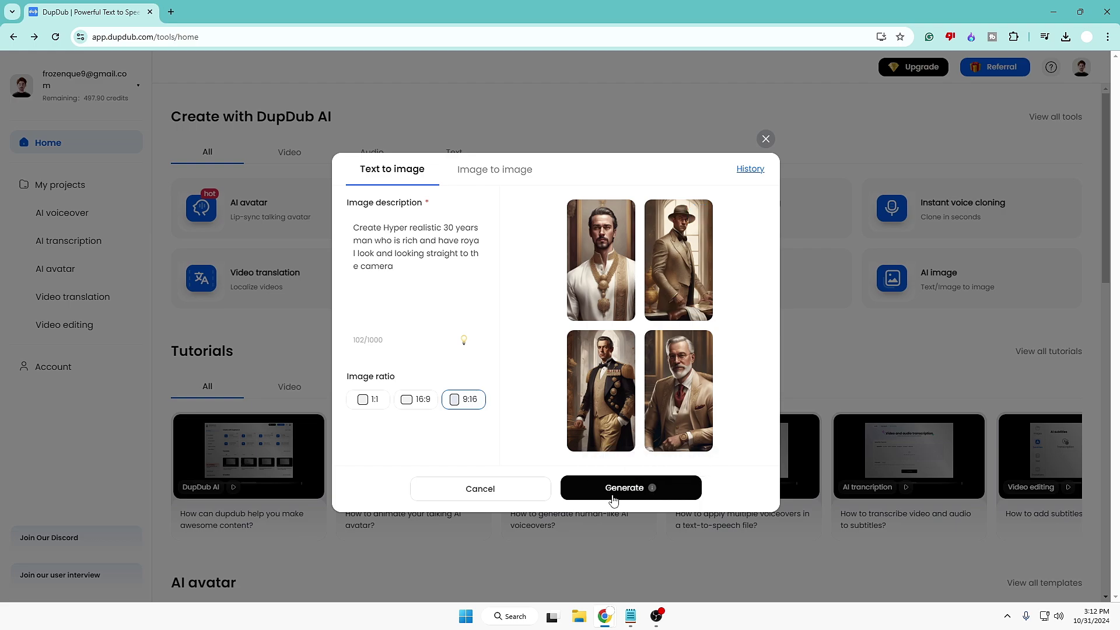
- Download the generated image of the grey-bearded man with glasses and close the image generator
mouse_move(671, 432)
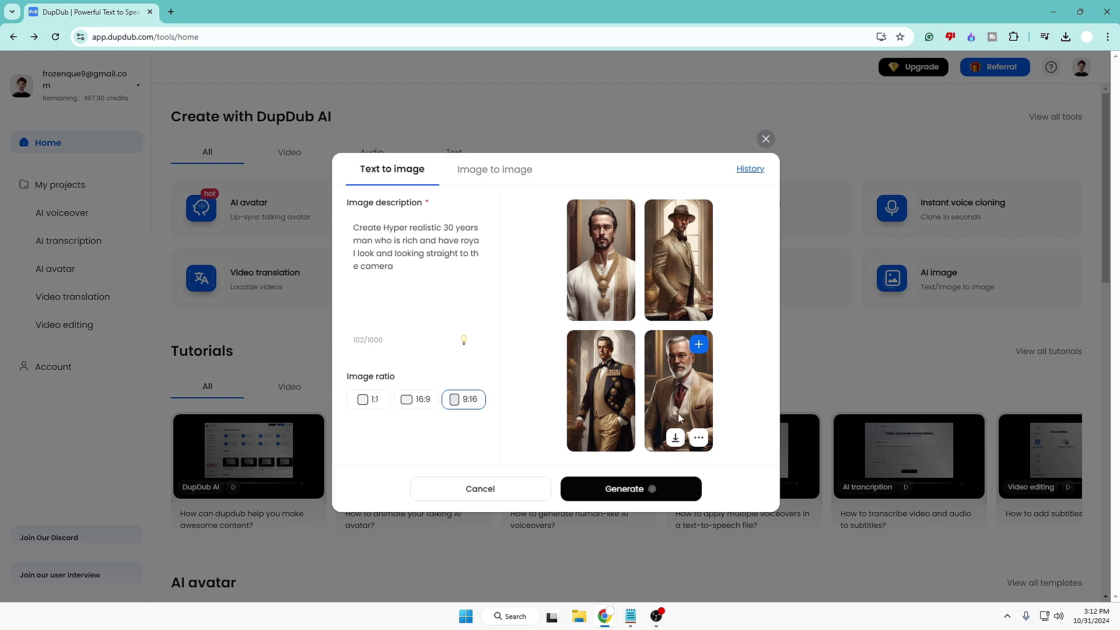
left_click(676, 439)
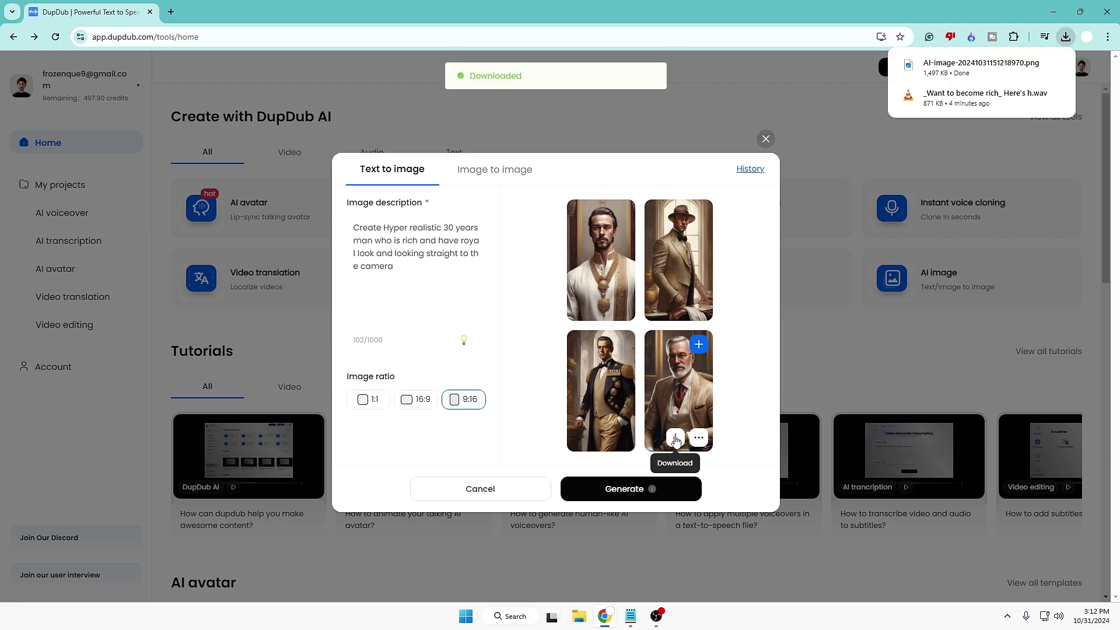
mouse_move(967, 76)
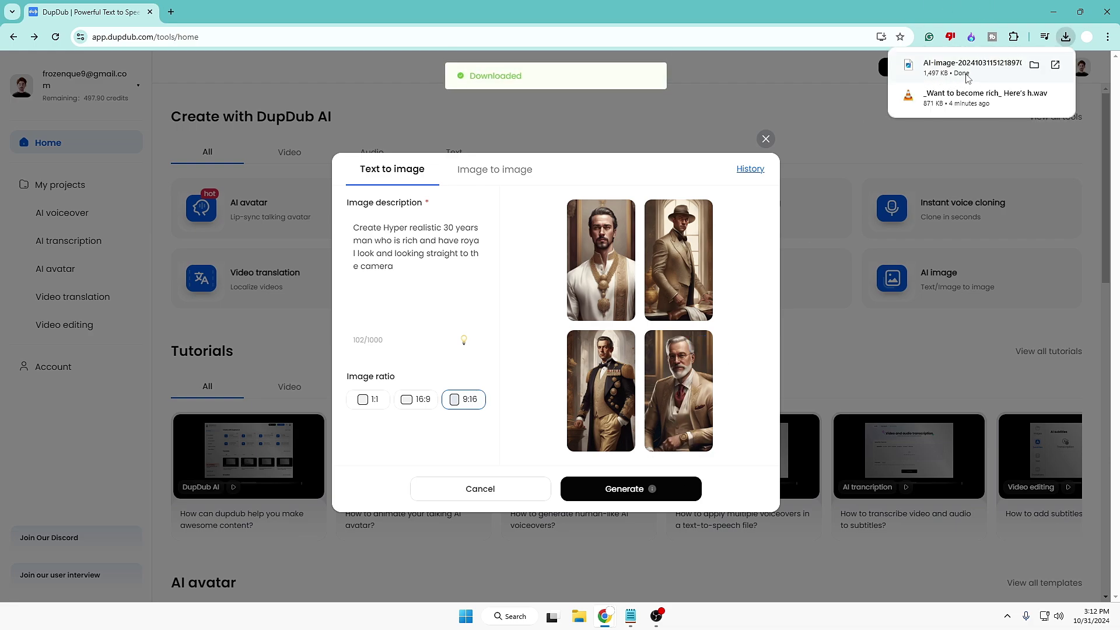
left_click(766, 139)
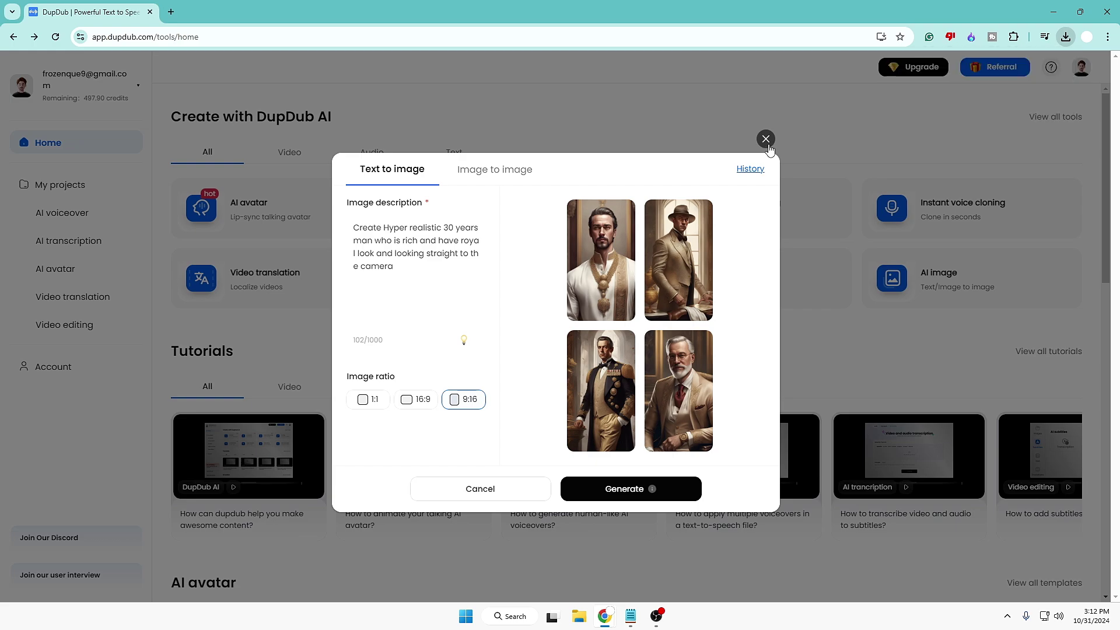
- Start an AI avatar and upload AI-image-20241031151218970.png from Downloads as its face photo
left_click(258, 207)
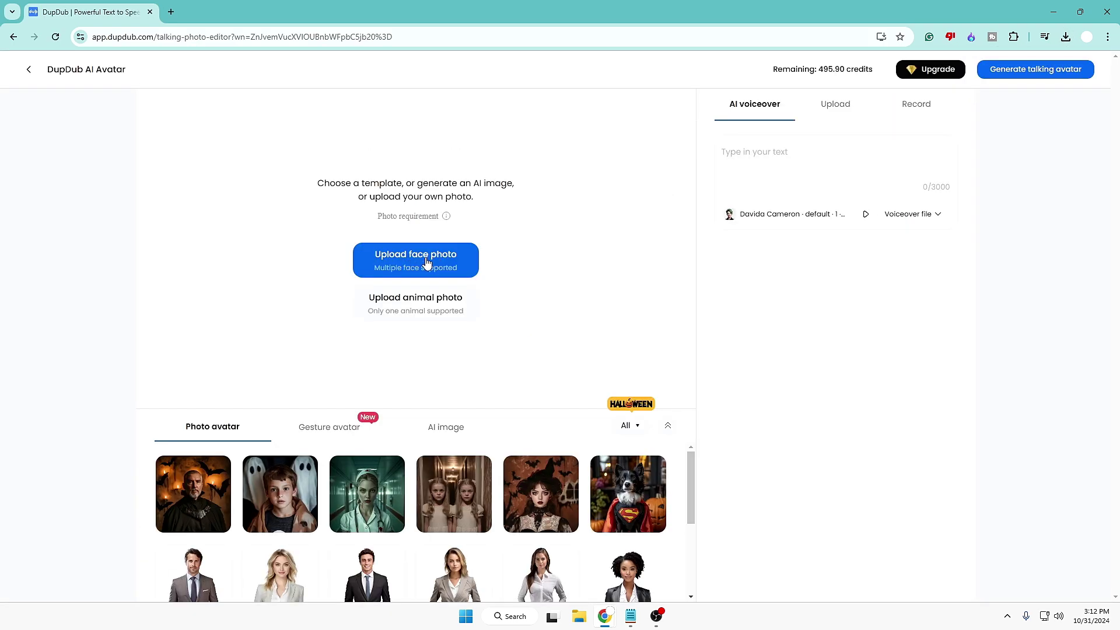
left_click(427, 262)
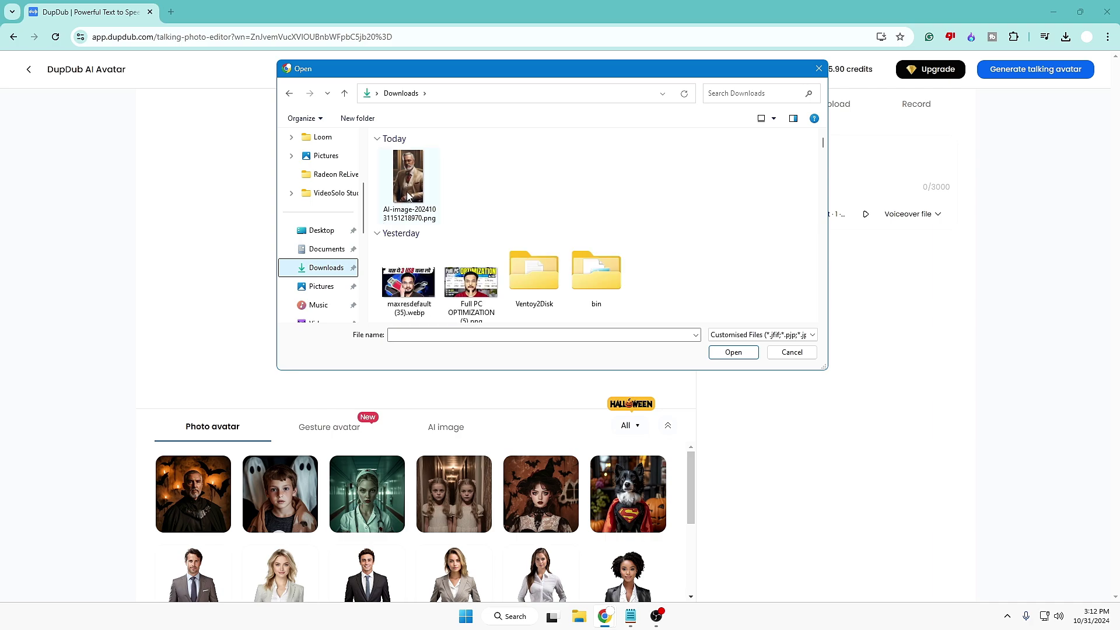
left_click(410, 196)
left_click(736, 354)
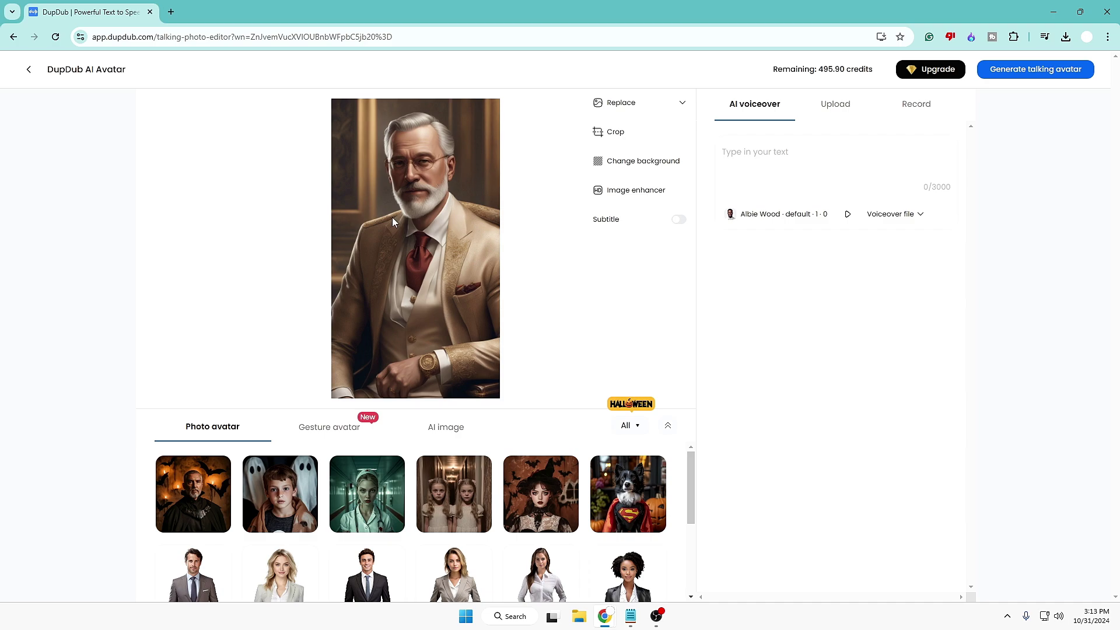
- Upload "_Want to become rich_ Here's h.wav" as the avatar's audio and turn on subtitles
left_click(836, 106)
left_click(843, 211)
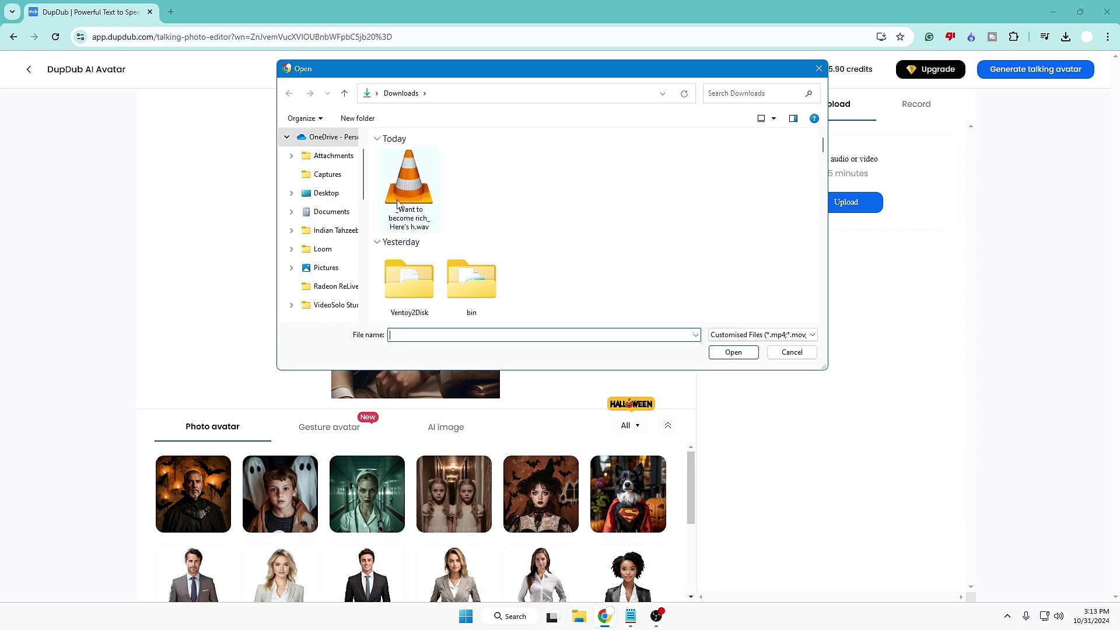
left_click(397, 204)
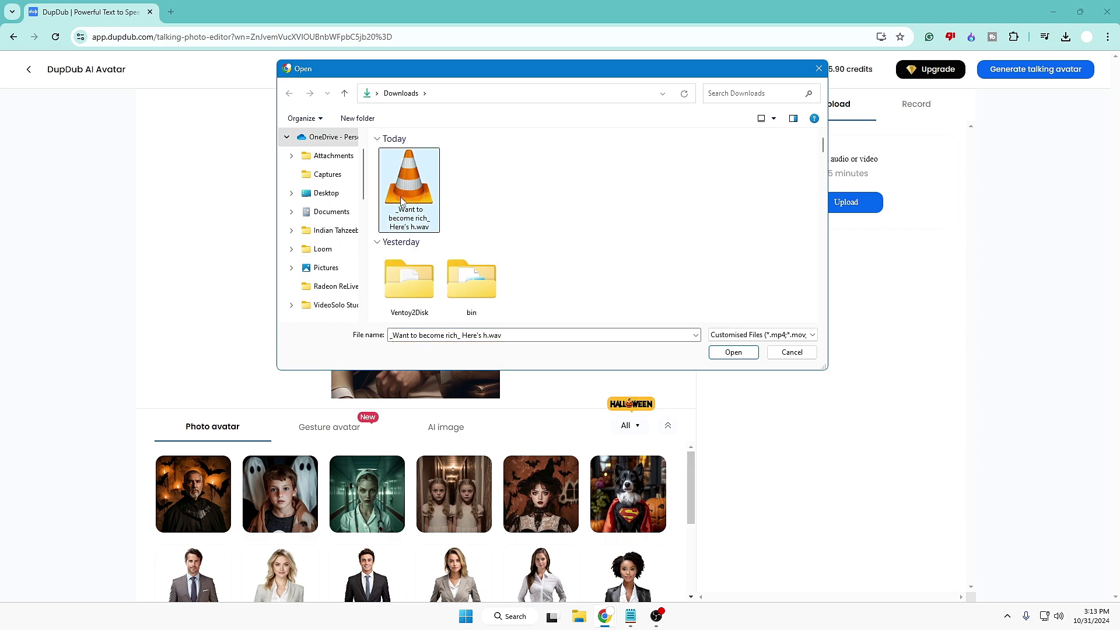
left_click(736, 353)
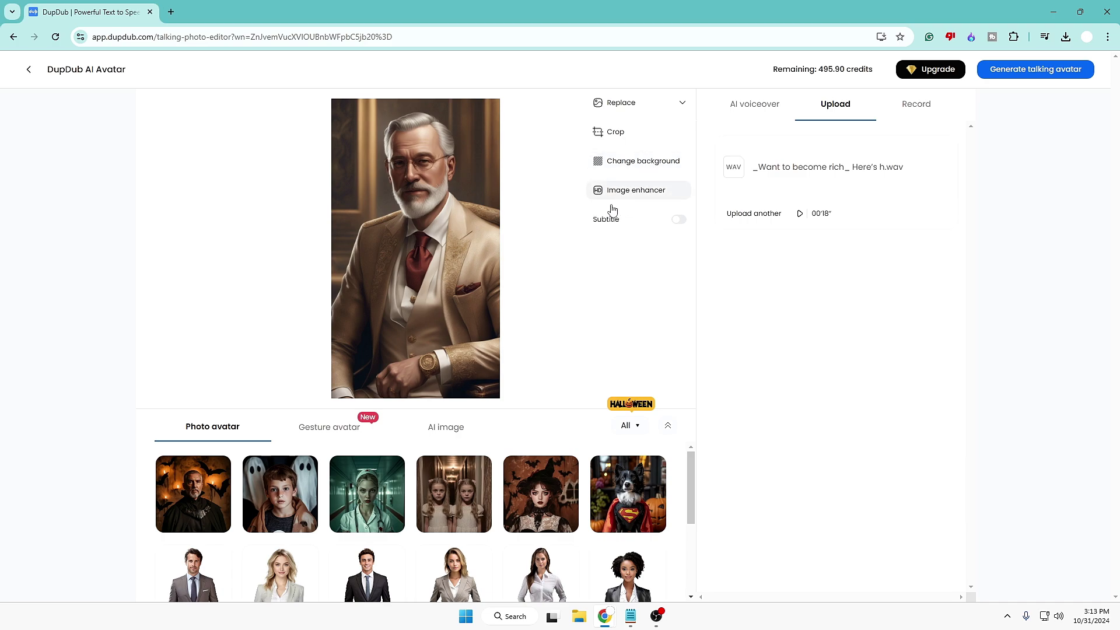
left_click(680, 221)
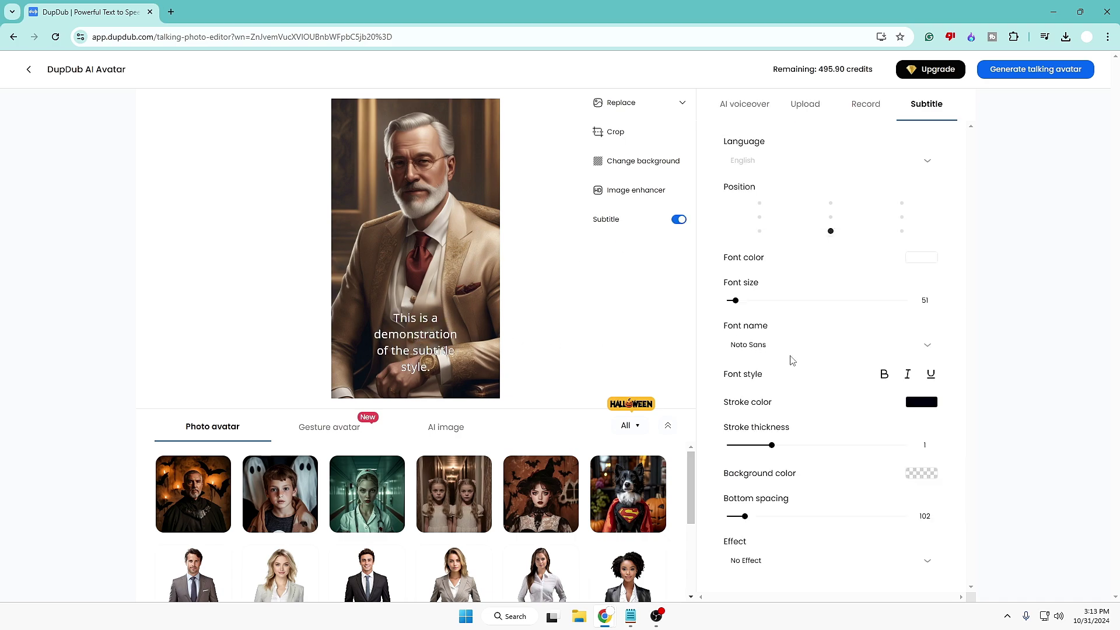
- Try a subtitle style with font size 67 and the red subtitle text effect
scroll(823, 380, "down", 1)
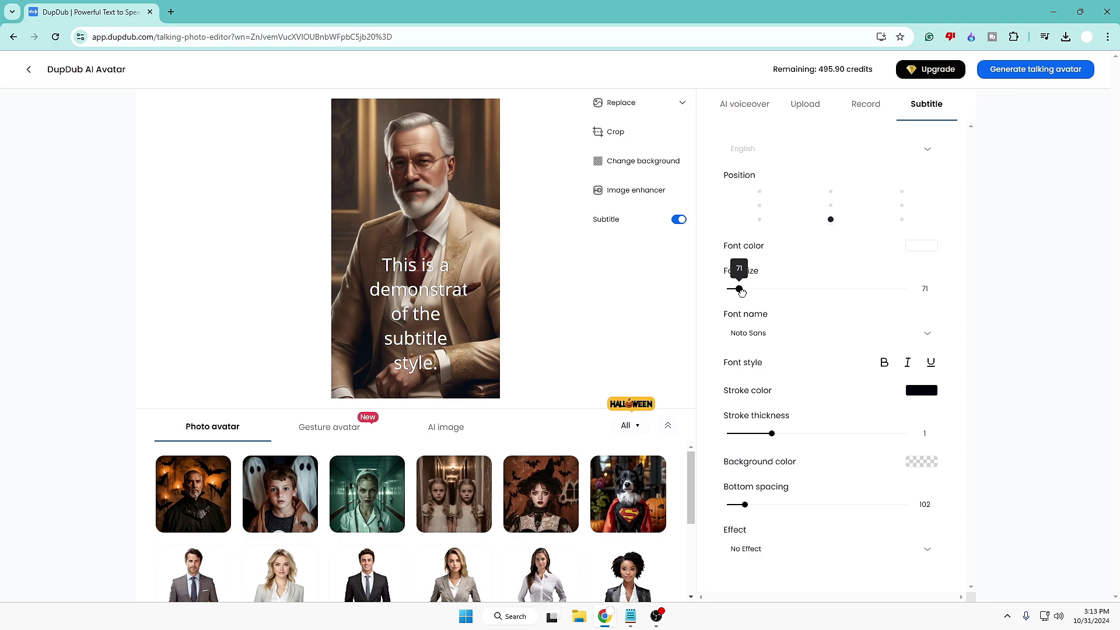
left_click_drag(736, 288, 741, 290)
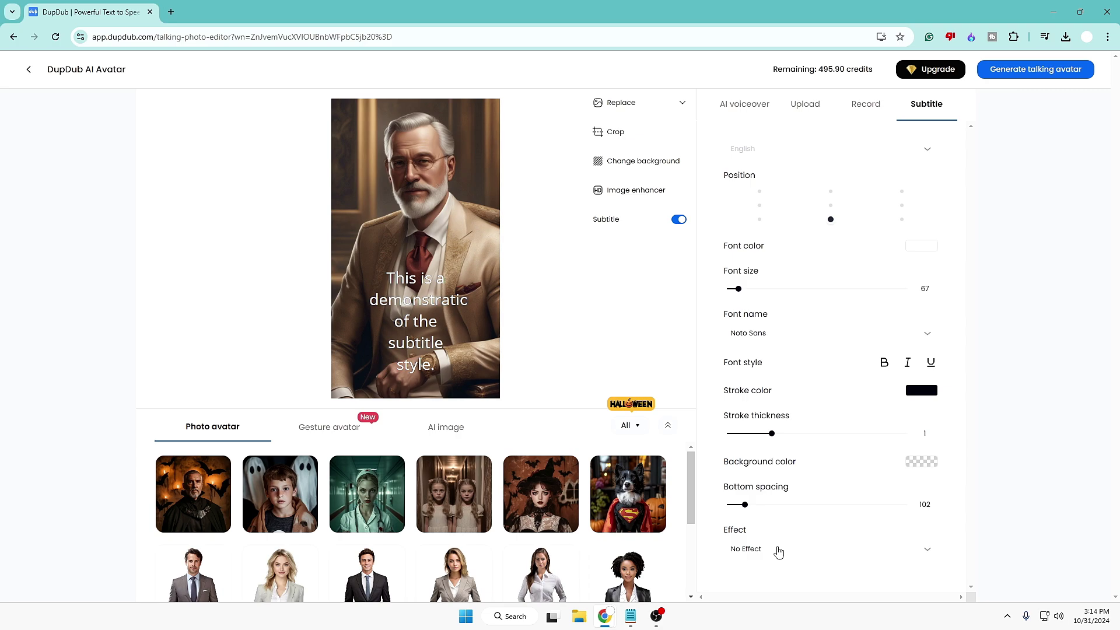
left_click(779, 552)
left_click(801, 521)
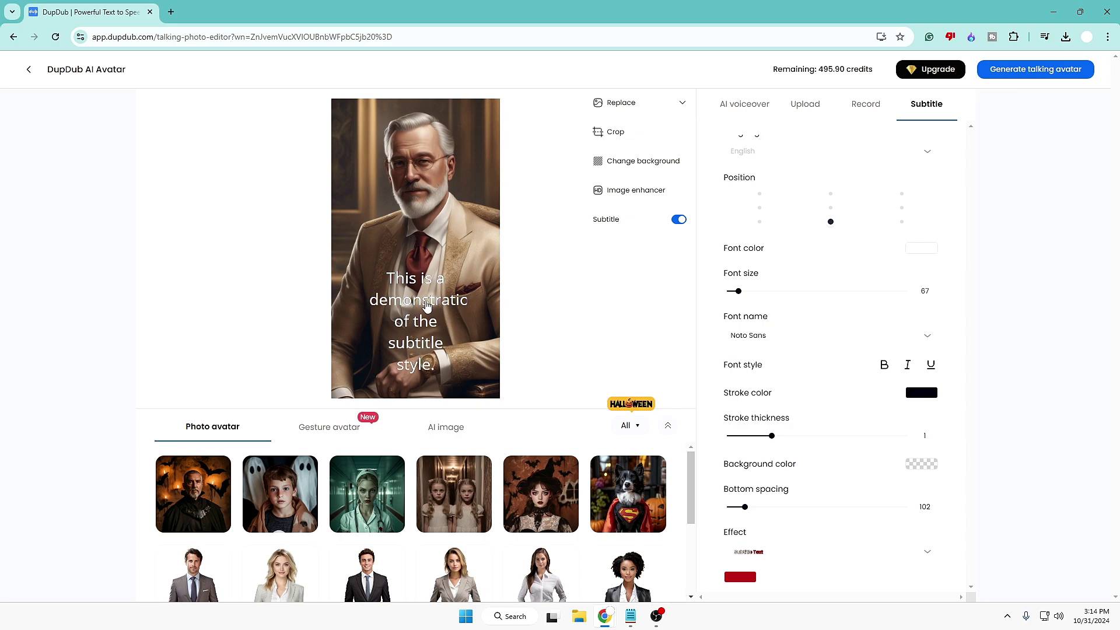
- Generate the talking avatar with subtitles turned off and preview the finished video
left_click(680, 220)
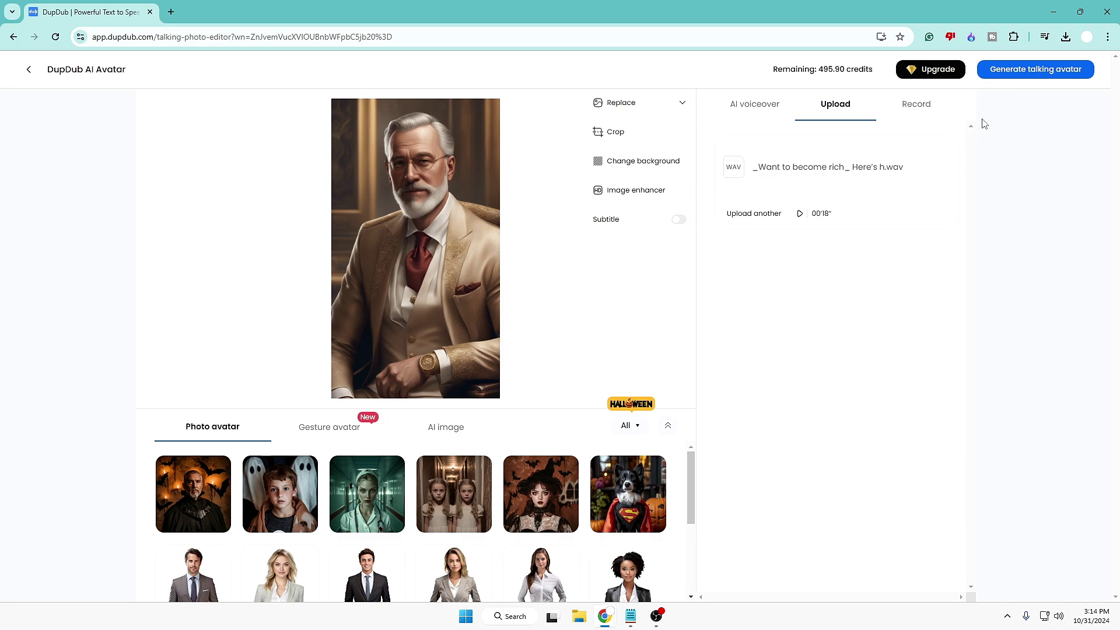
left_click(1038, 68)
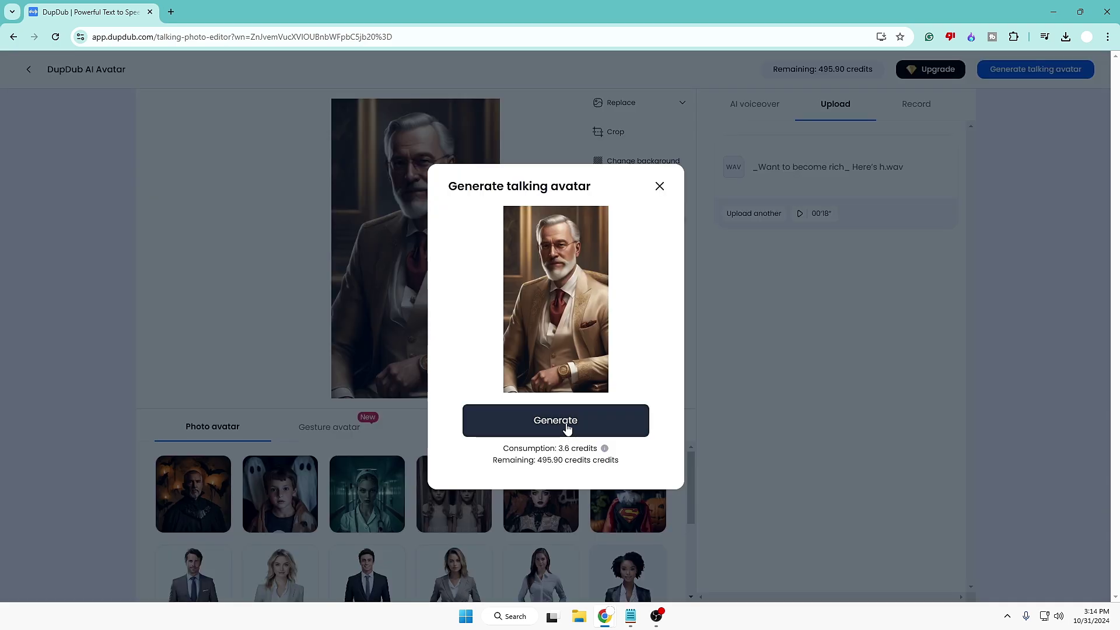
left_click(567, 428)
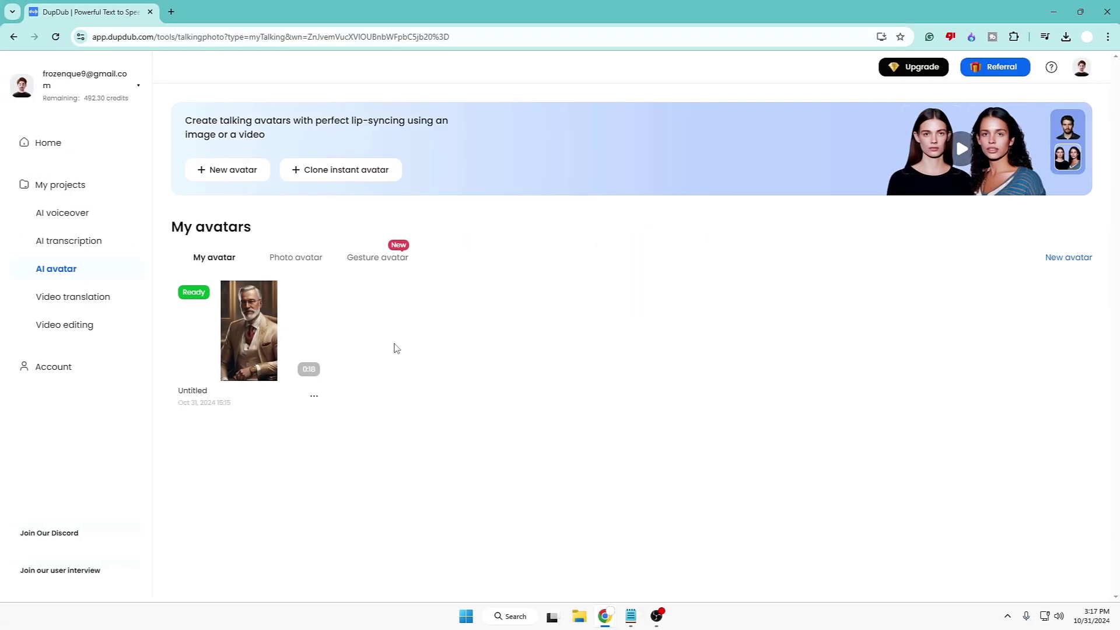
mouse_move(224, 304)
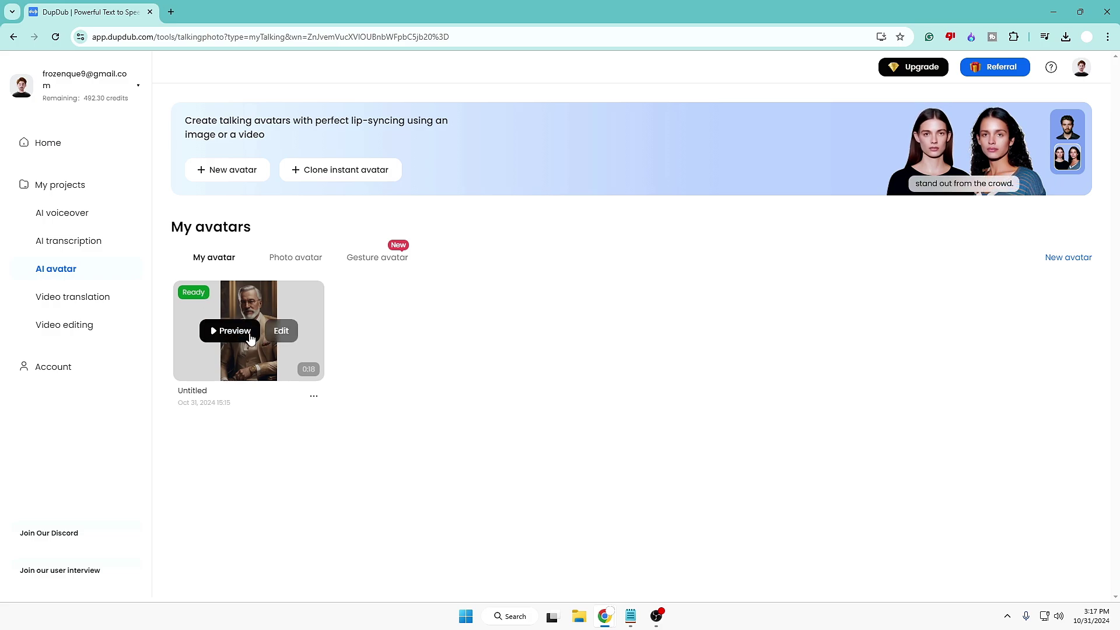
left_click(243, 337)
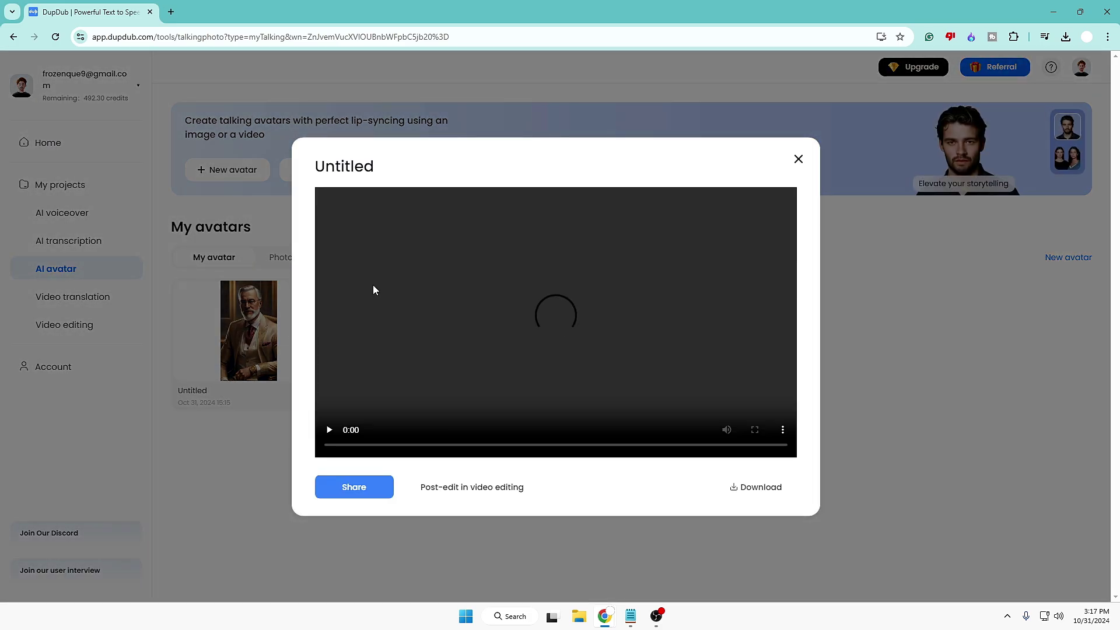
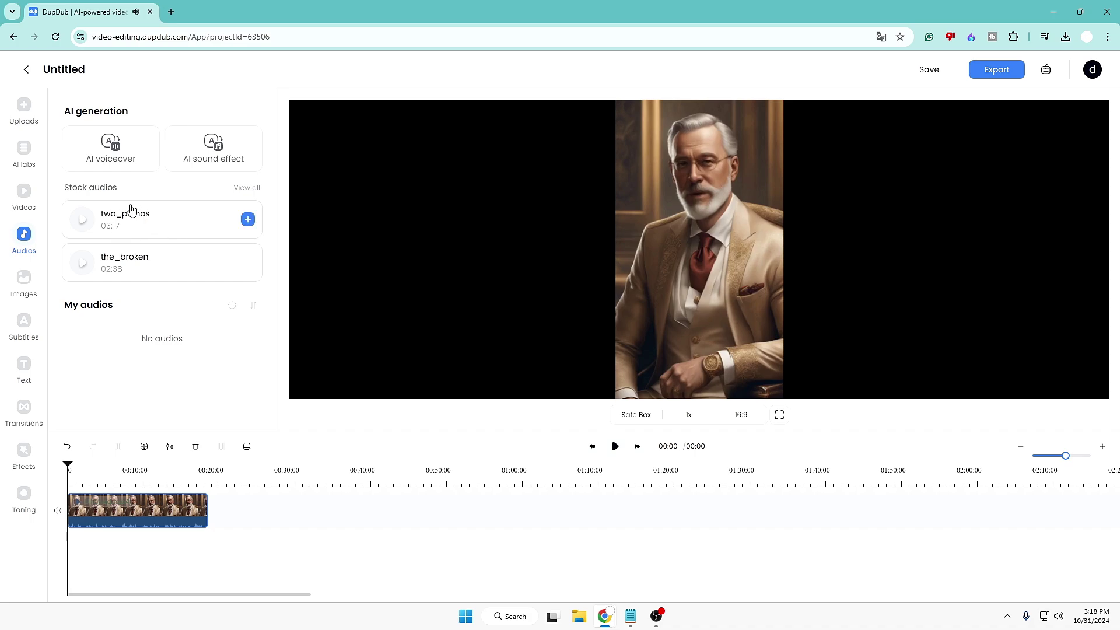
- Add the two_pianos stock audio to the timeline and transcribe the tracks into English AI subtitles
left_click(247, 220)
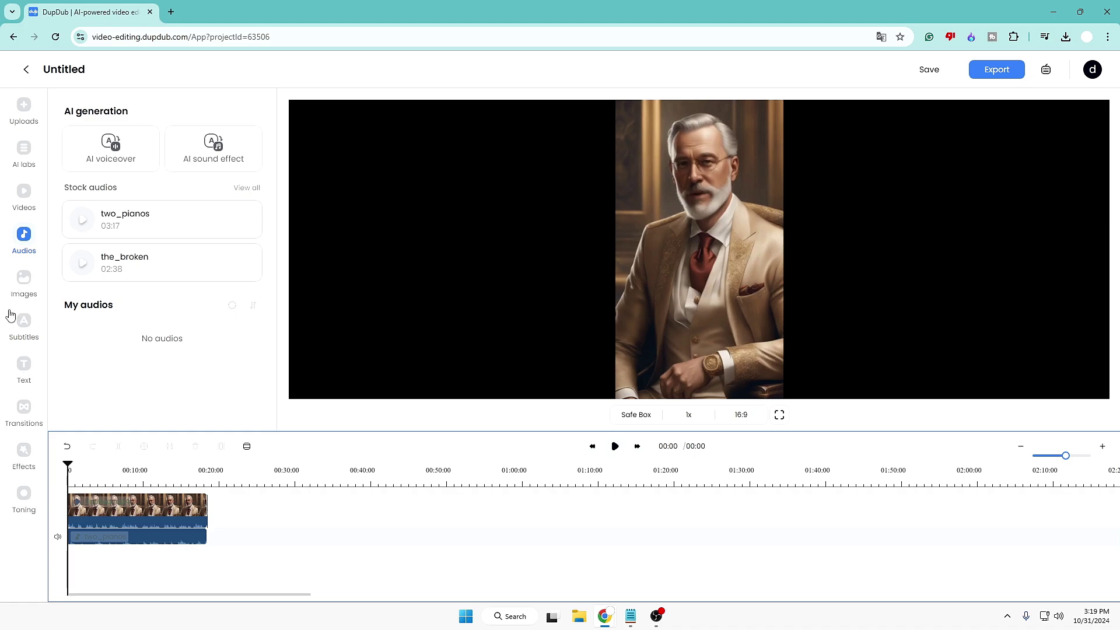
left_click(23, 331)
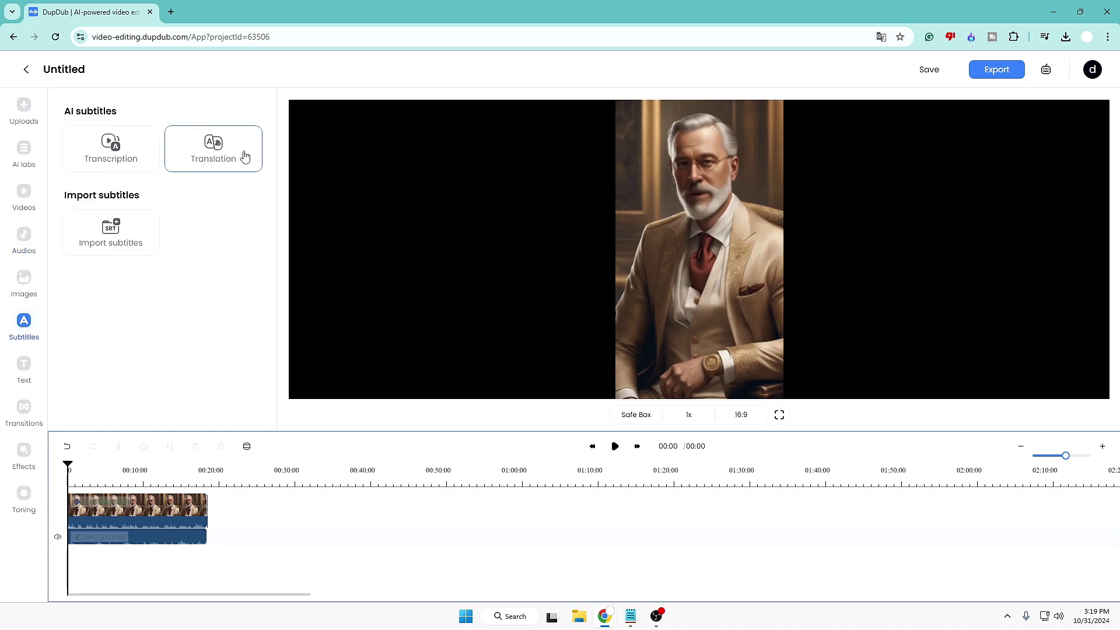
left_click(115, 169)
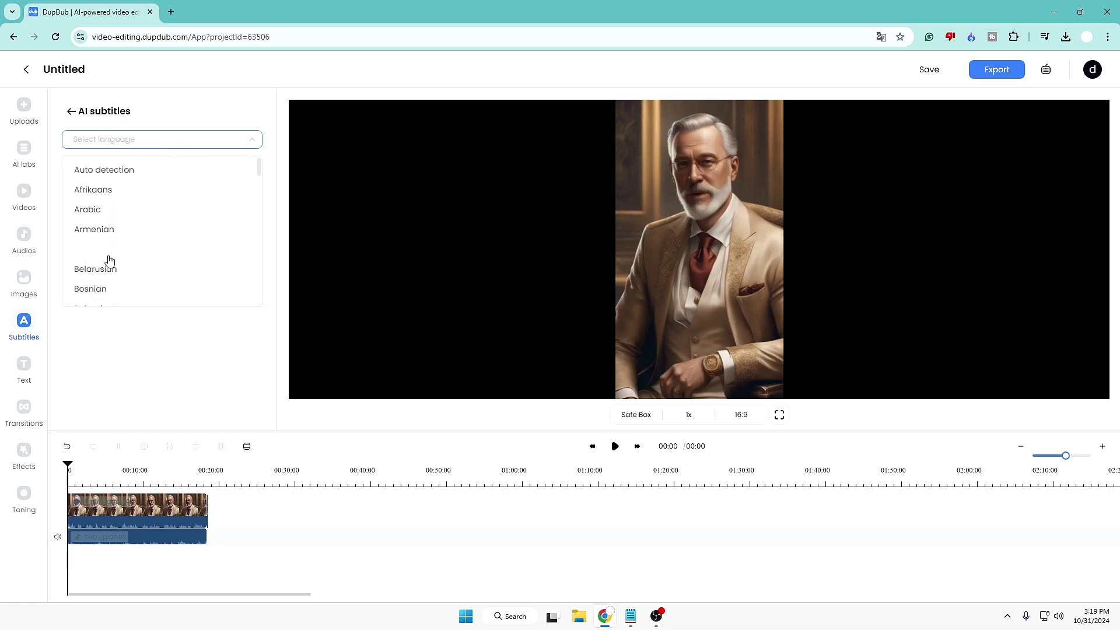
scroll(109, 260, "down", 5)
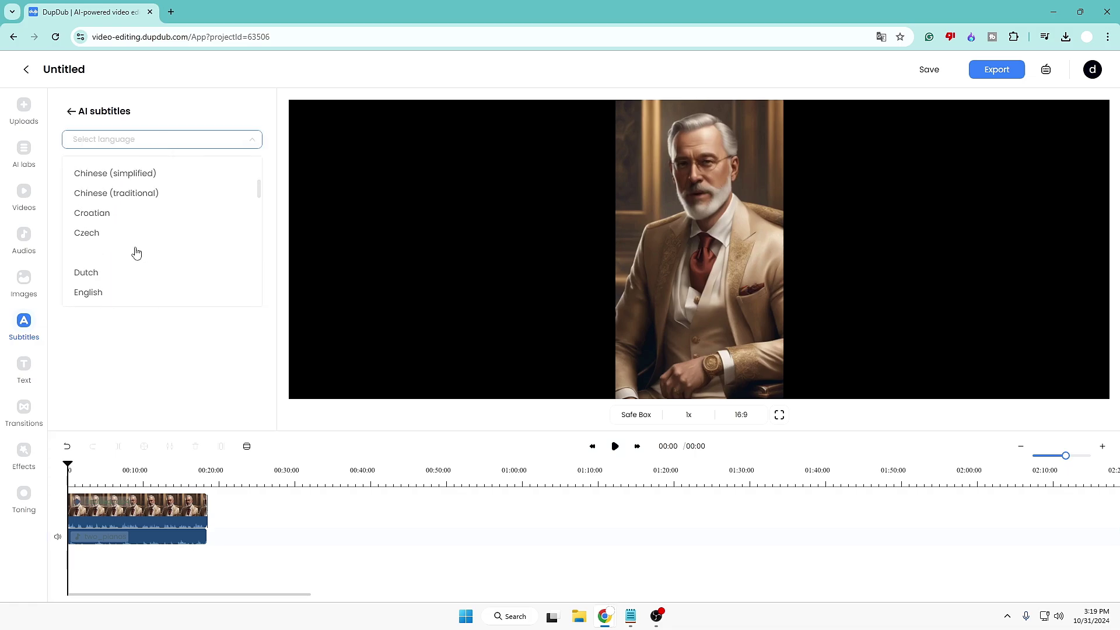
left_click(93, 292)
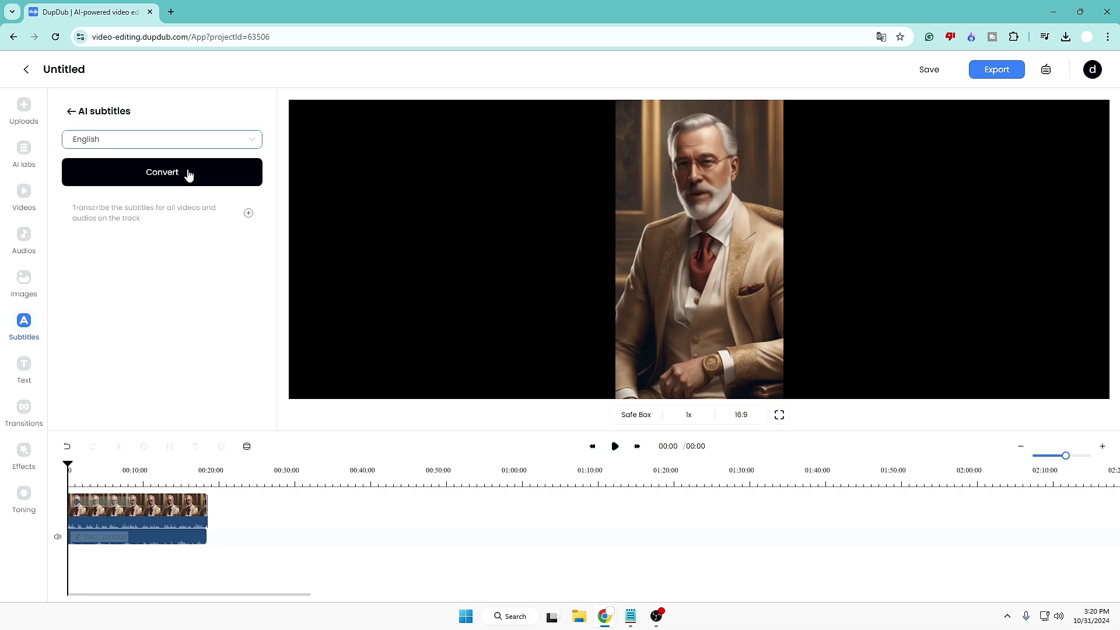
left_click(160, 183)
left_click(560, 239)
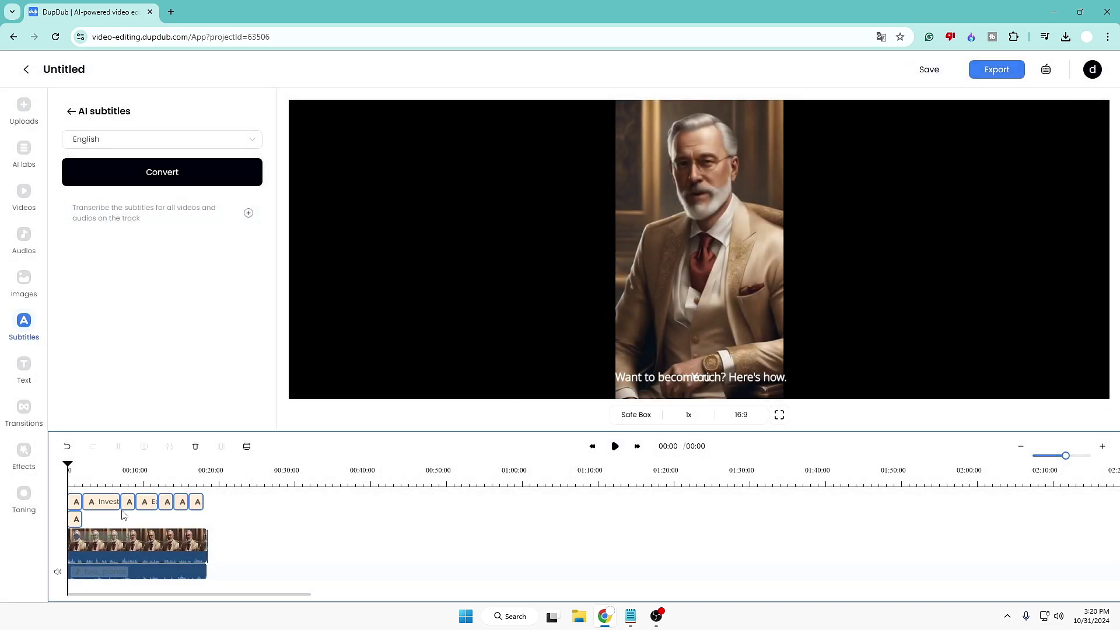
- Raise the caption "Want to become rich? Here's how." to about Y -156, shrink its width to about 85, and apply text effect Effects 031
left_click(708, 349)
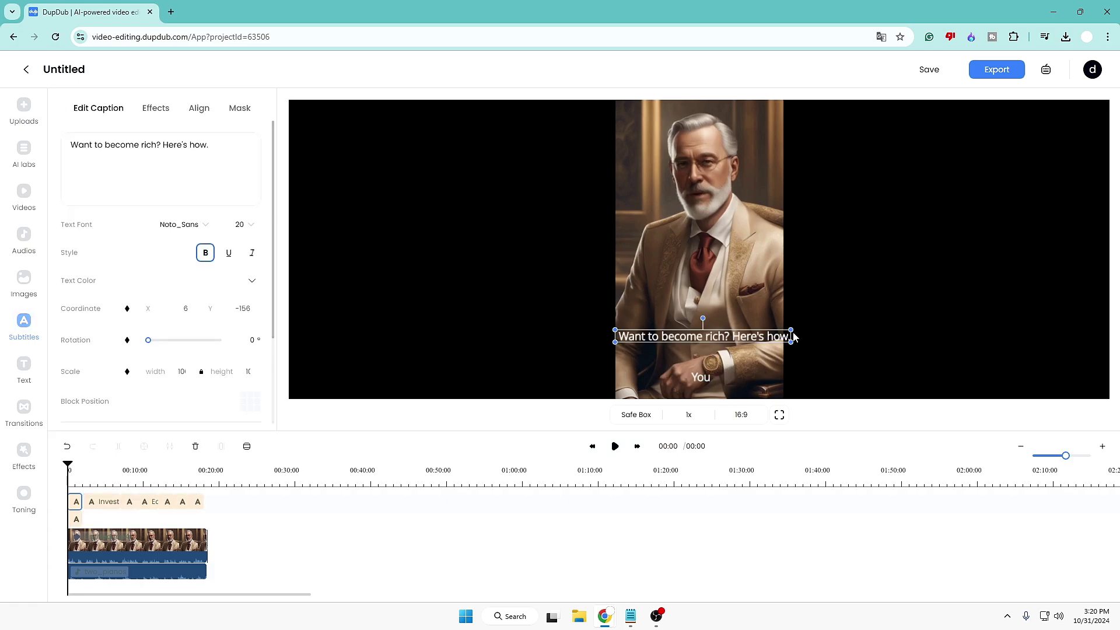
left_click_drag(792, 328, 779, 331)
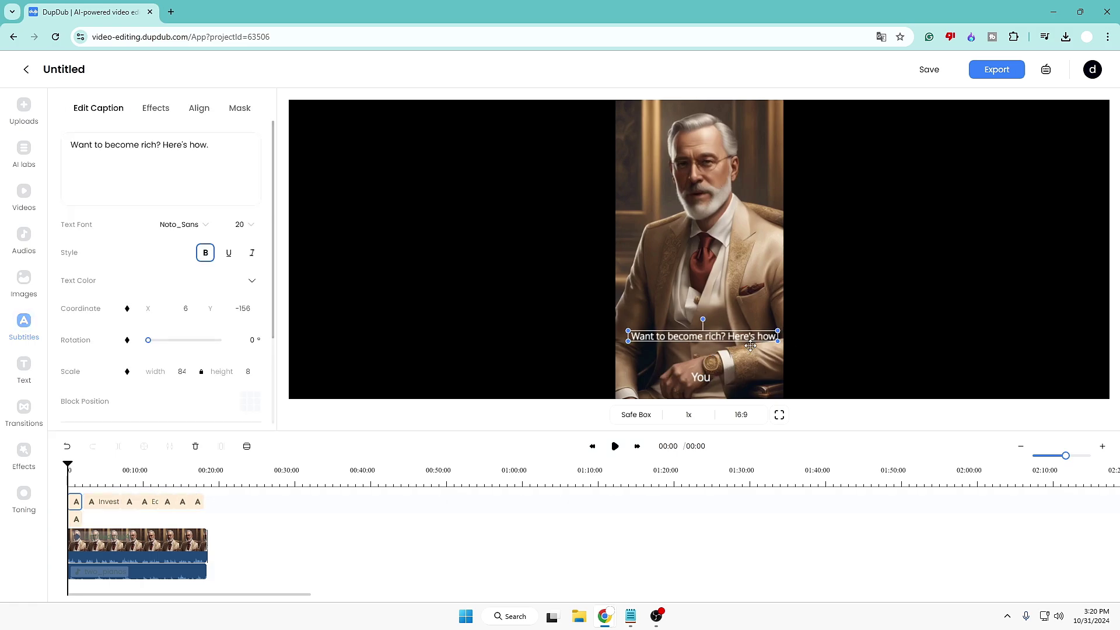
scroll(125, 333, "down", 1)
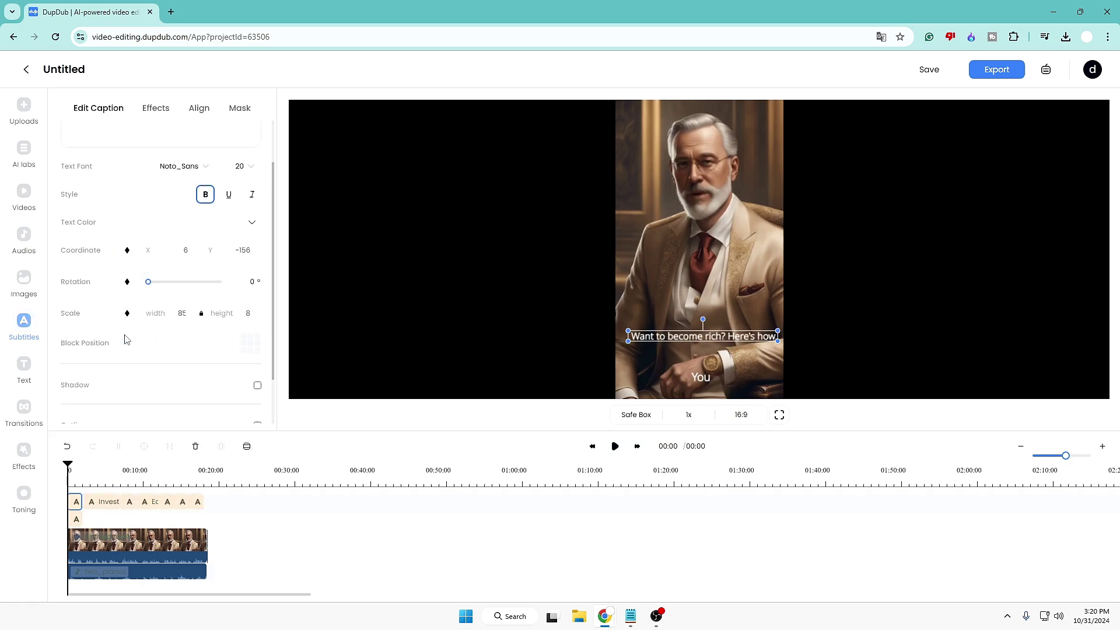
scroll(126, 338, "down", 1)
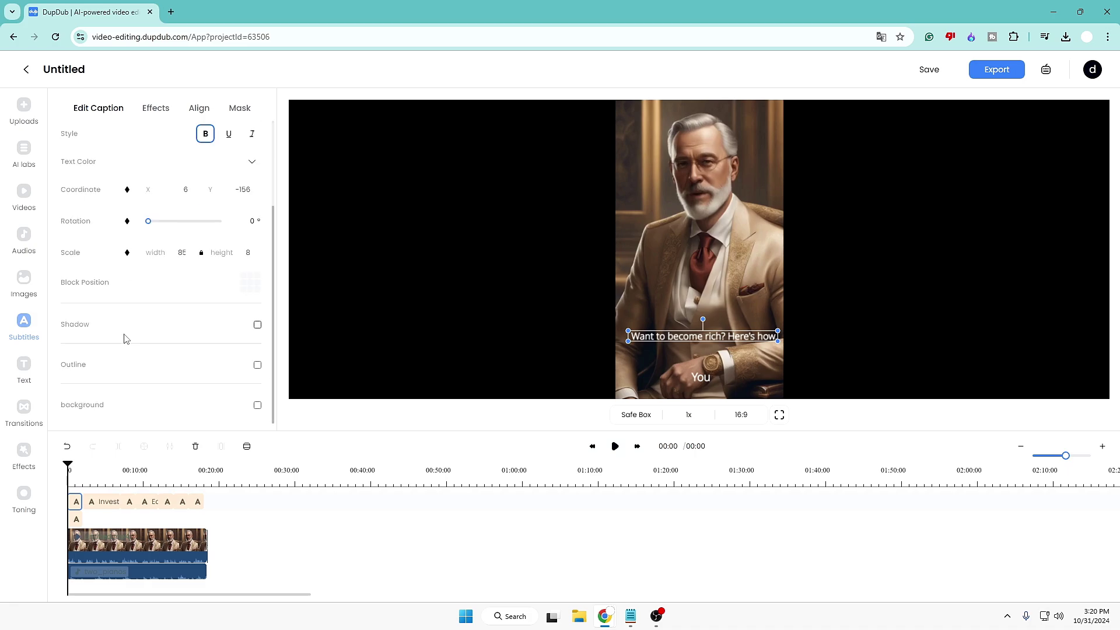
left_click(152, 108)
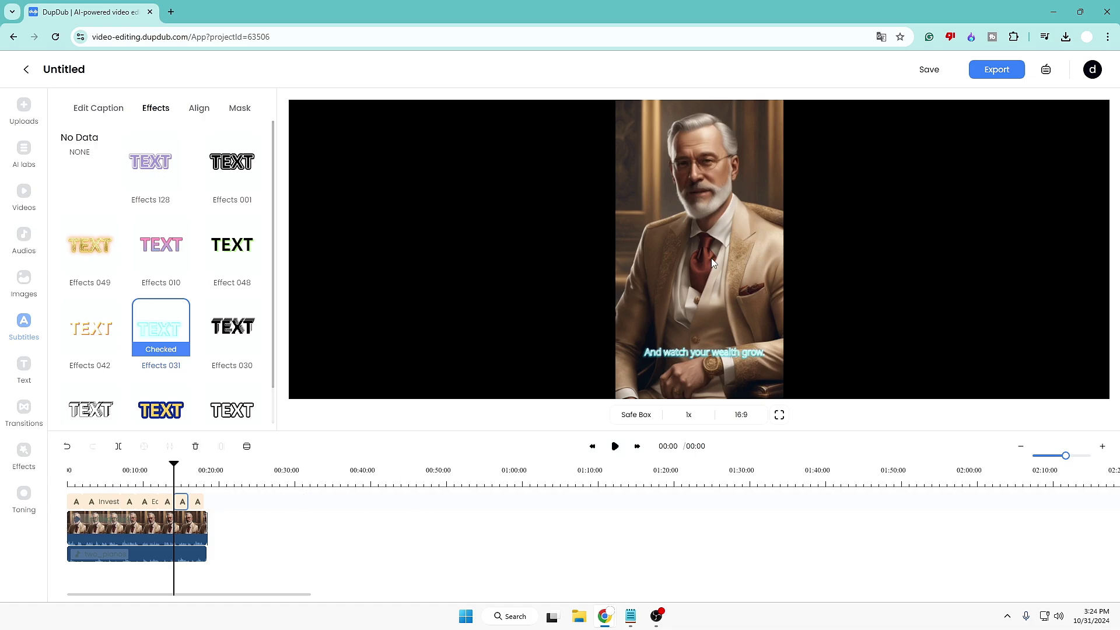
- Export the video as a 1080p MP4 at 25 FPS and play the downloaded Untitled.mp4
left_click(1002, 70)
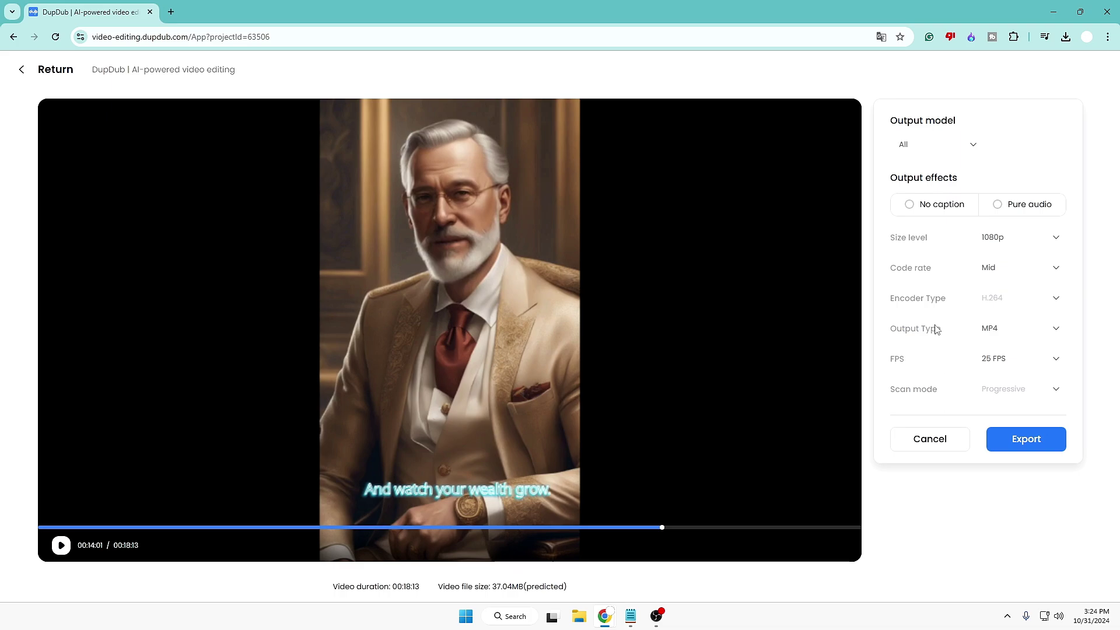
left_click(1018, 446)
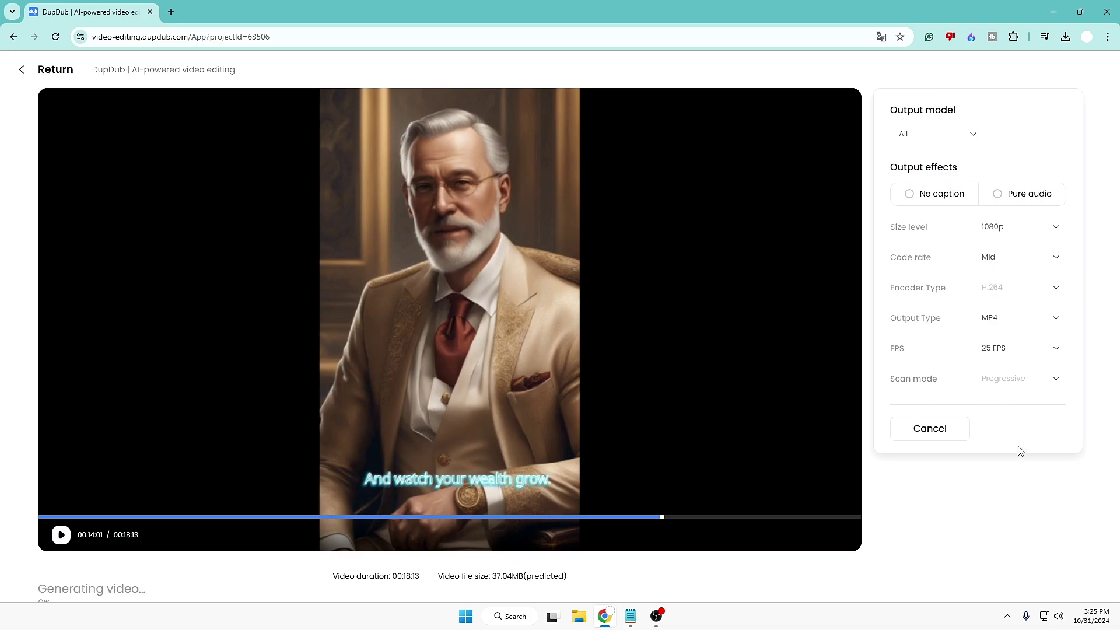
left_click(1066, 37)
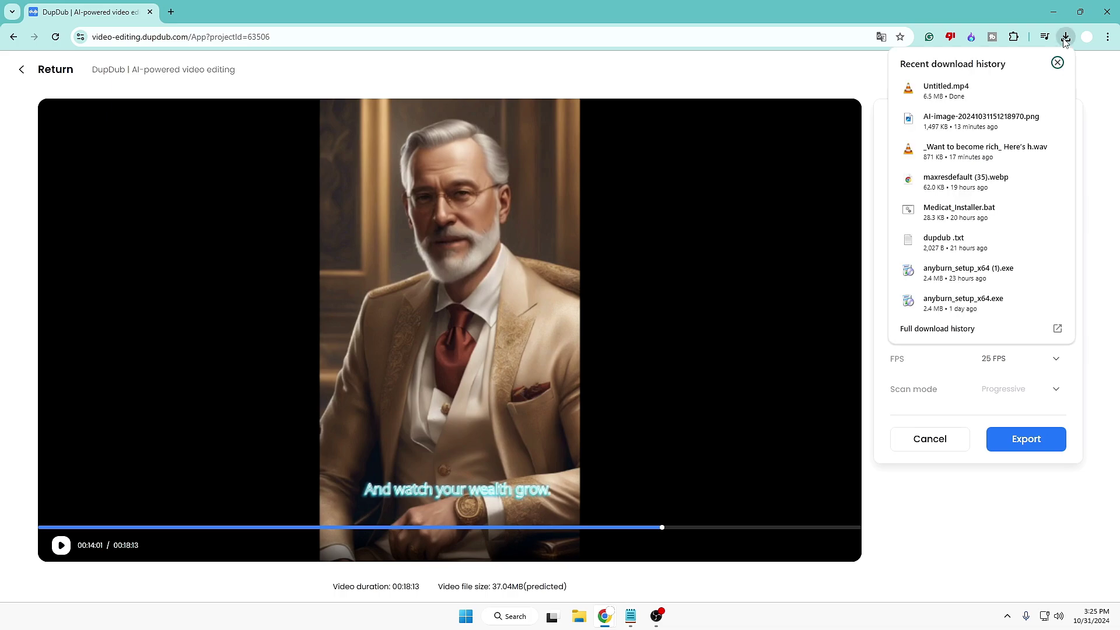
left_click(946, 87)
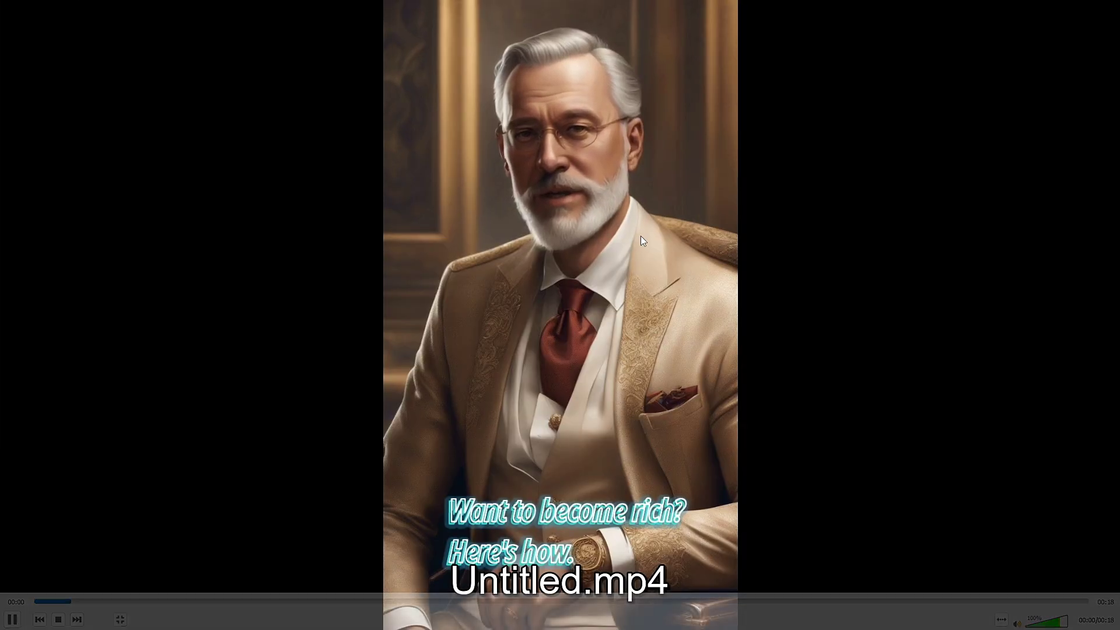